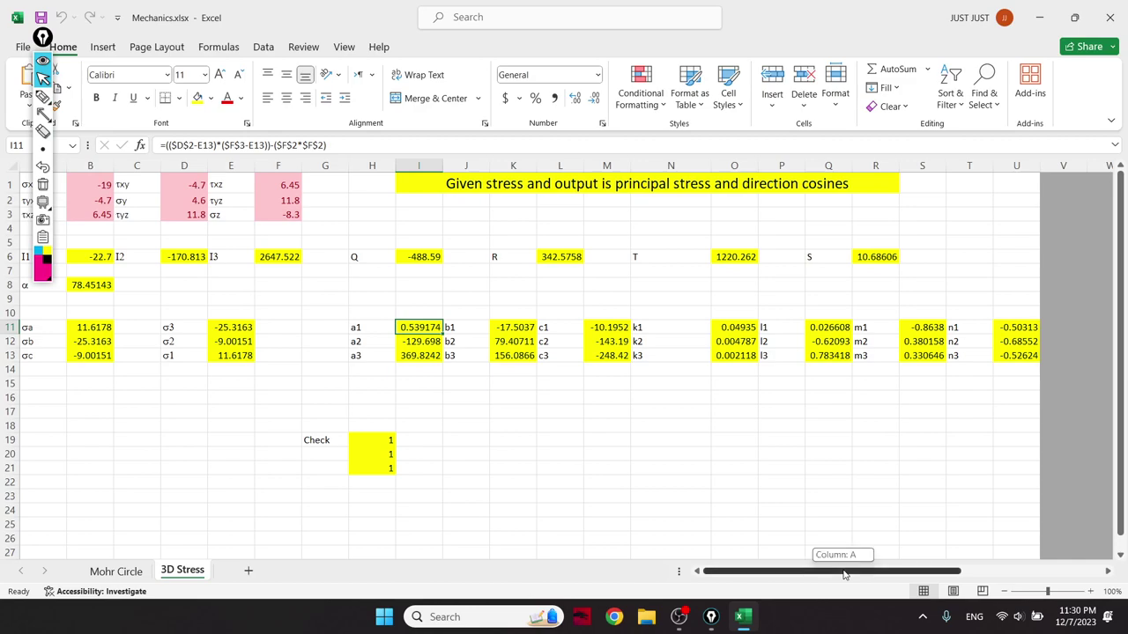
Clear the nine stress component values in the pink cells B1:B3, D1:D3 and F1:F3 of the 3D Stress sheet.
left_click_drag(95, 183, 94, 210)
key("Delete")
left_click_drag(184, 185, 184, 213)
key("Delete")
left_click_drag(300, 185, 291, 214)
key("Delete")
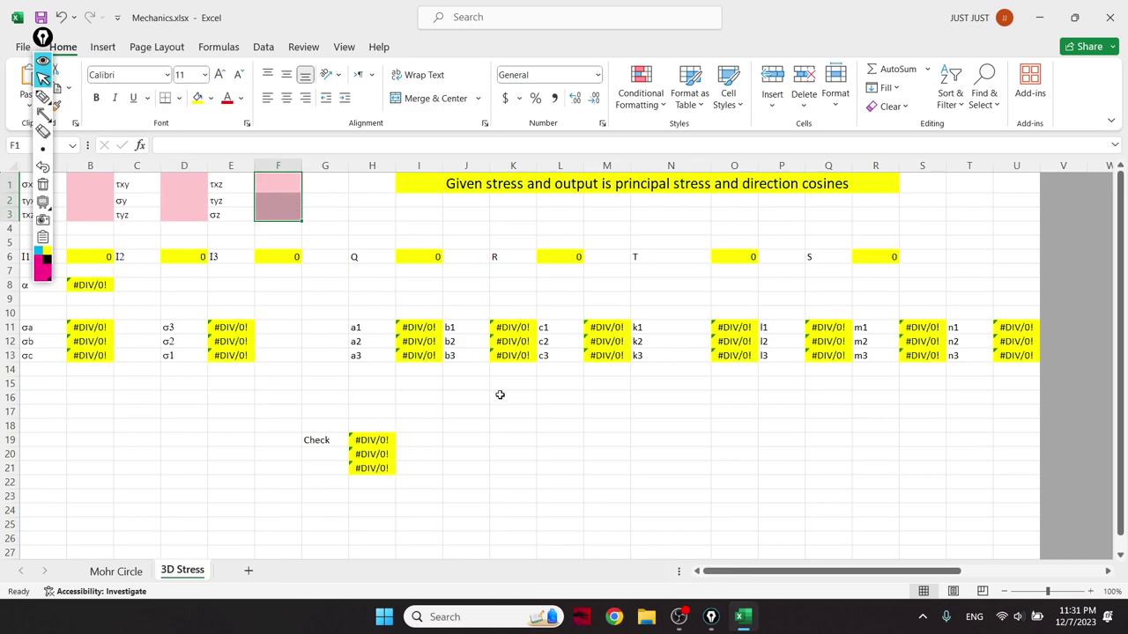
left_click(526, 414)
Open the blank whiteboard of the screen annotation tool and sketch a cube freehand in magenta.
left_click_drag(42, 37, 33, 35)
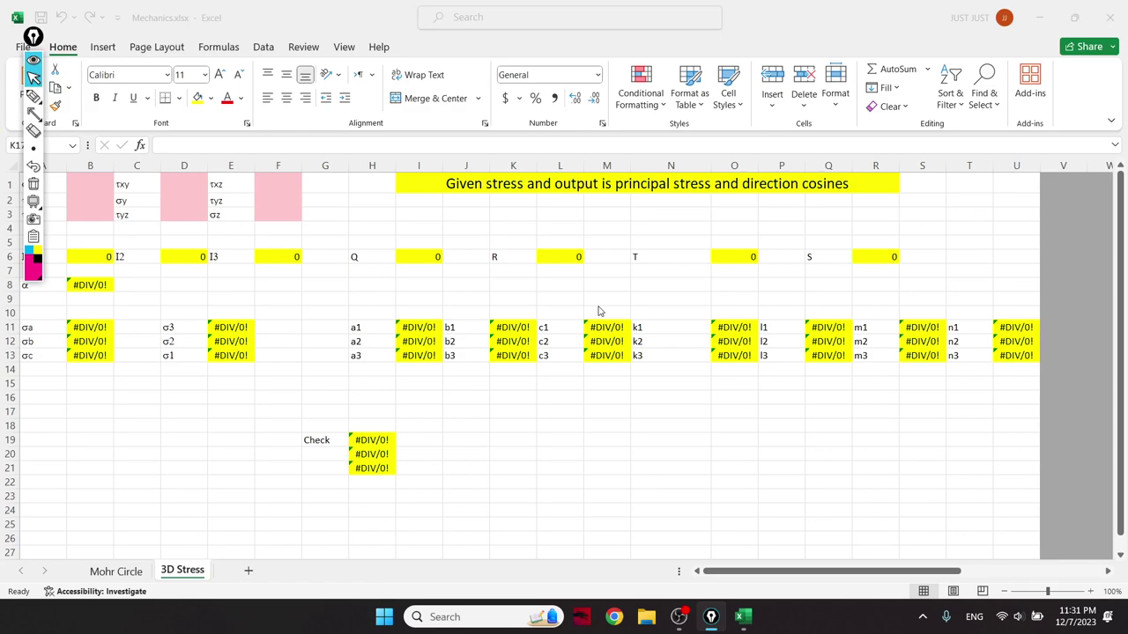
left_click(35, 200)
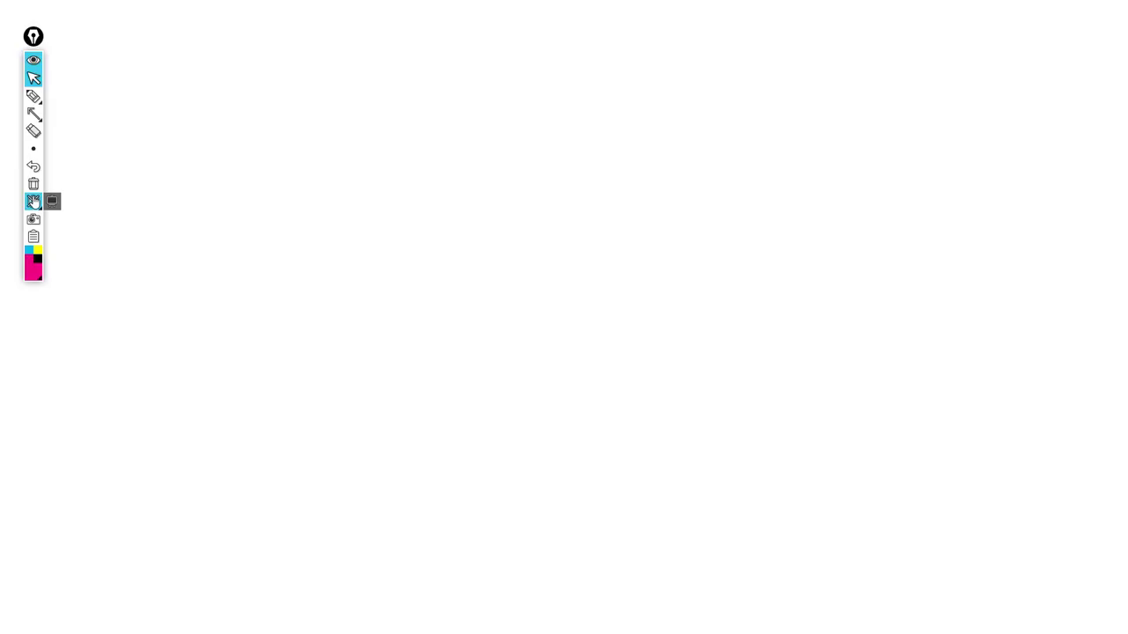
left_click(34, 96)
mouse_move(334, 93)
left_mouse_down()
mouse_move(489, 95)
mouse_move(463, 179)
mouse_move(295, 186)
mouse_move(331, 99)
left_mouse_up()
left_click_drag(282, 183, 283, 365)
left_click_drag(457, 183, 459, 376)
mouse_move(489, 83)
left_mouse_down()
mouse_move(492, 310)
mouse_move(478, 344)
mouse_move(284, 361)
left_mouse_up()
Draw three axis lines across the cube: one horizontal, one vertical and one diagonal towards the lower left.
left_click_drag(156, 264, 908, 263)
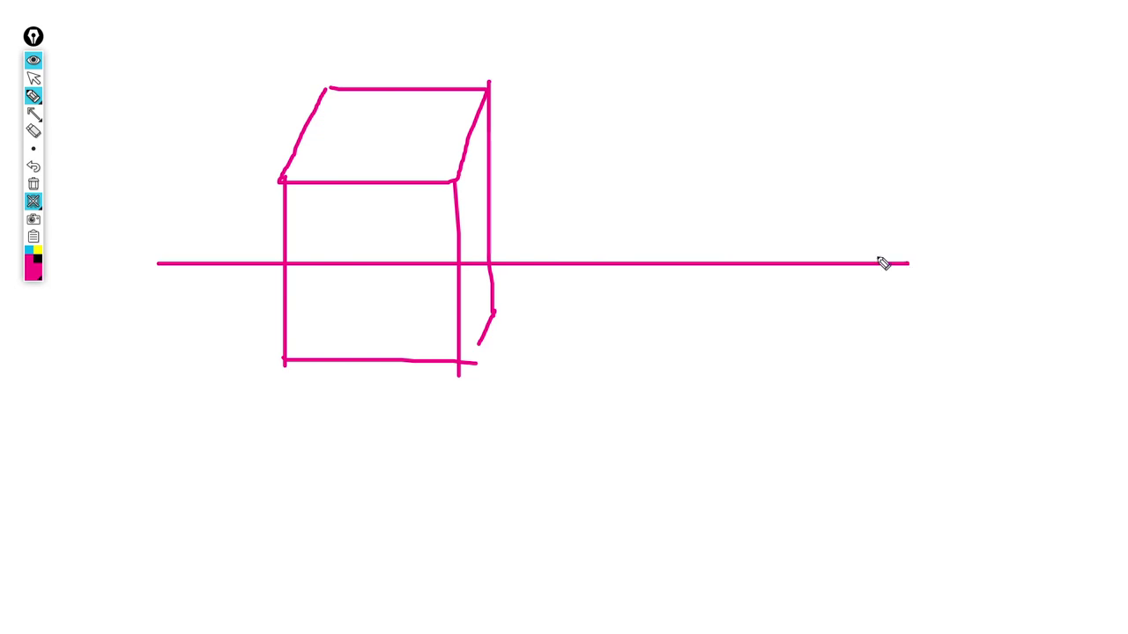
left_click_drag(411, 28, 410, 410)
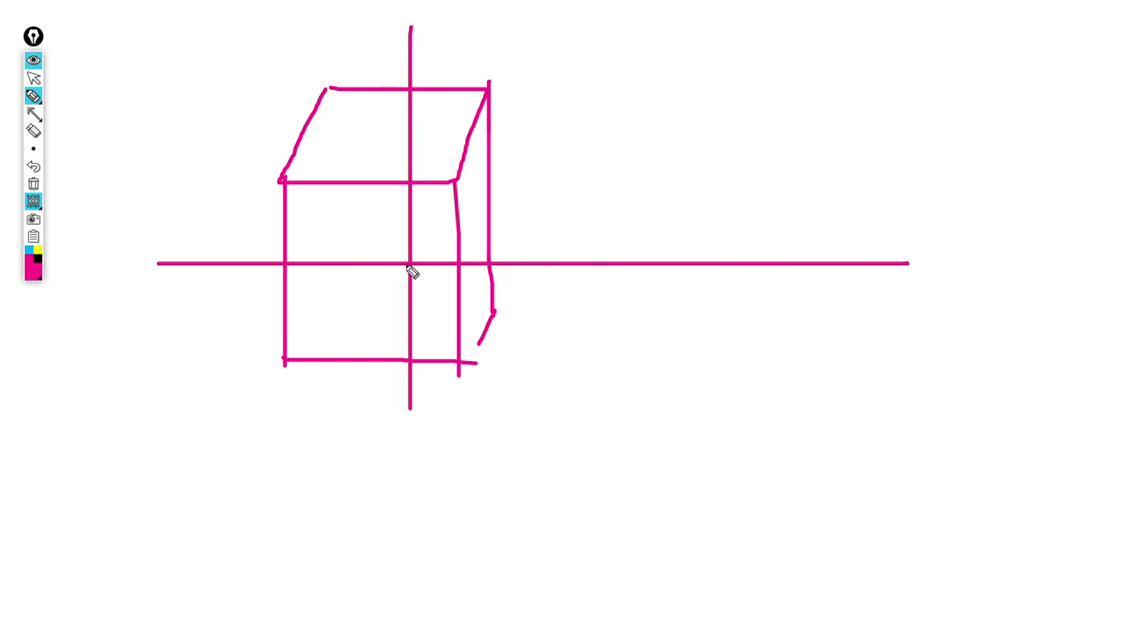
left_click_drag(407, 266, 163, 416)
Draw a horizontal arrow outward from the cube's side face, label it 10 and write "σx = 10" beside it.
left_click(35, 117)
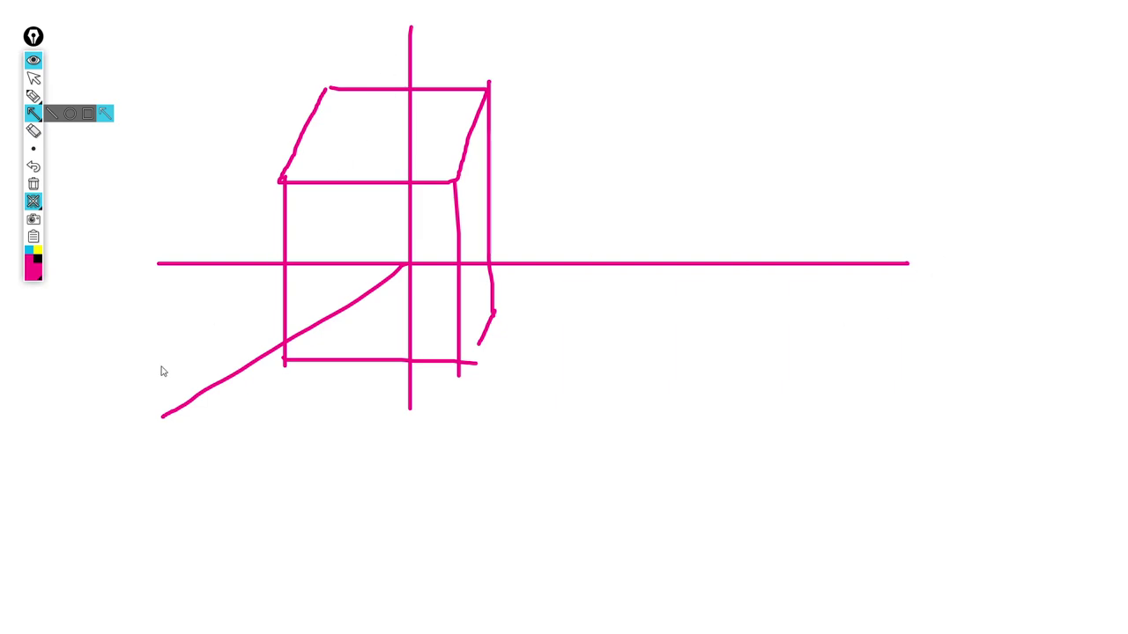
left_click_drag(472, 222, 745, 223)
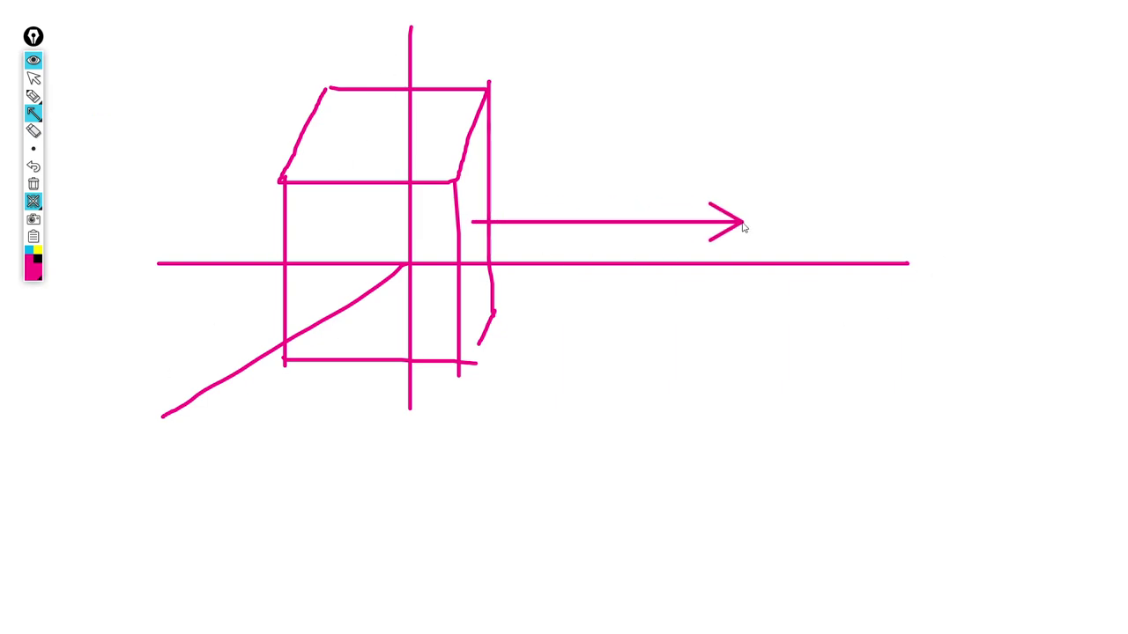
left_click(34, 95)
mouse_move(786, 192)
left_mouse_down()
mouse_move(786, 240)
mouse_move(816, 217)
left_mouse_up()
left_click_drag(931, 90, 819, 117)
mouse_move(901, 112)
left_mouse_down()
mouse_move(877, 145)
mouse_move(906, 137)
left_mouse_up()
left_click_drag(912, 130, 971, 126)
left_click_drag(978, 102, 985, 151)
left_click_drag(1038, 104, 1015, 123)
Sketch vertical and diagonal shear-stress arrows with labels on the side face, the vertical one as τxy, and circle the whole element.
mouse_move(484, 221)
left_mouse_down()
mouse_move(481, 35)
mouse_move(467, 41)
left_mouse_up()
mouse_move(509, 37)
left_mouse_down()
mouse_move(539, 34)
mouse_move(530, 67)
mouse_move(565, 85)
mouse_move(567, 51)
mouse_move(577, 81)
left_mouse_up()
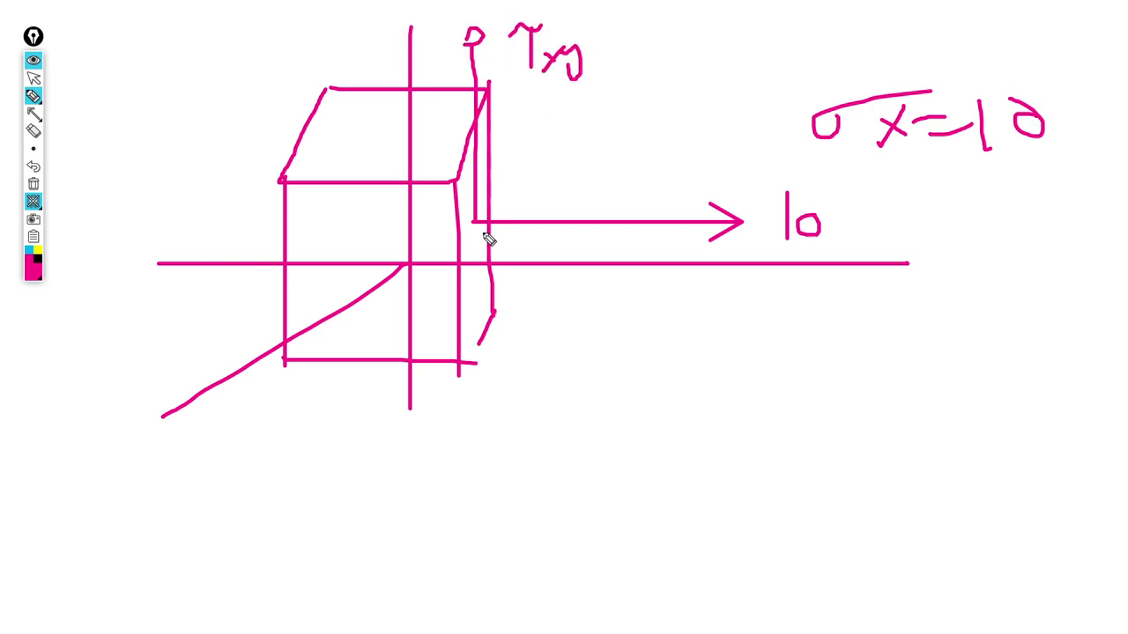
mouse_move(474, 222)
left_mouse_down()
mouse_move(536, 156)
mouse_move(581, 135)
mouse_move(583, 153)
mouse_move(624, 159)
left_mouse_up()
left_click_drag(532, 123, 539, 122)
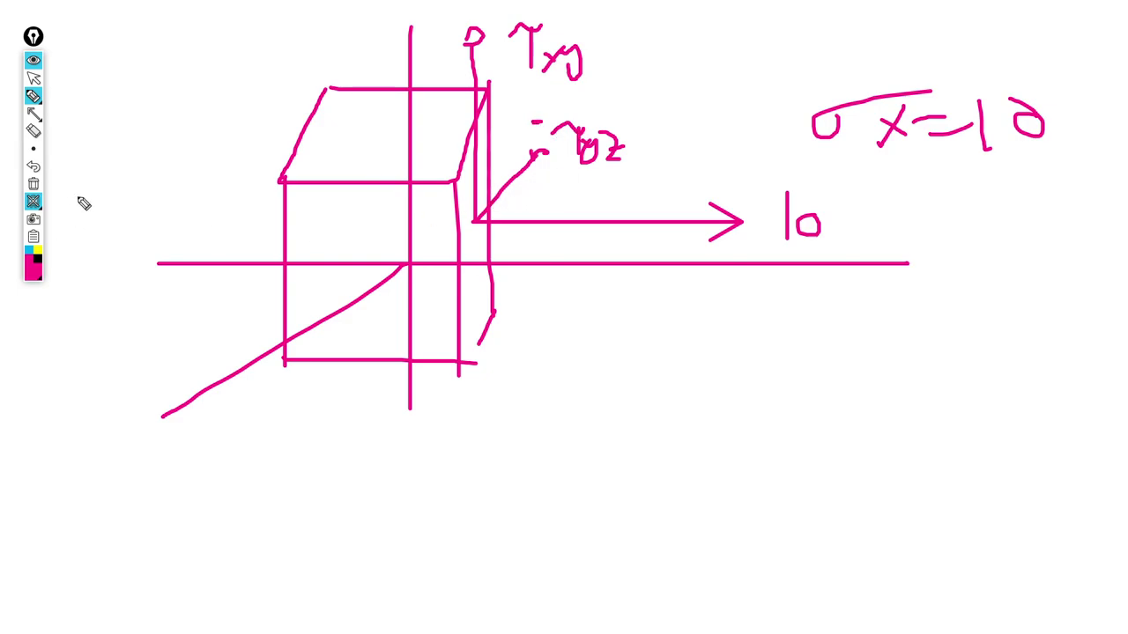
mouse_move(445, 123)
left_mouse_down()
mouse_move(856, 402)
mouse_move(493, 88)
left_mouse_up()
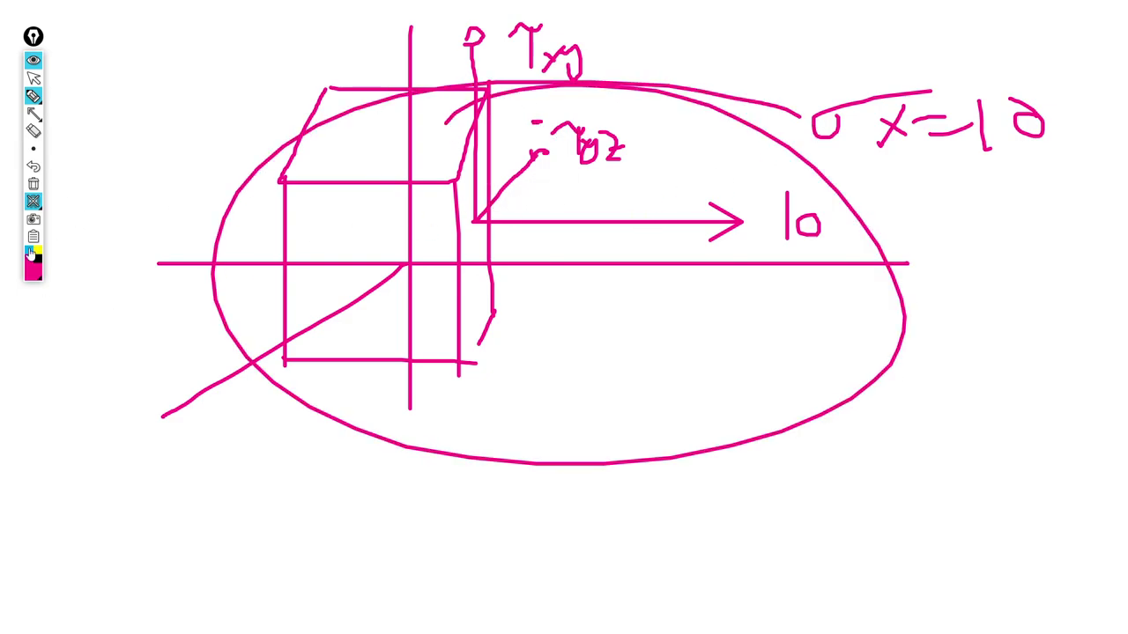
Clear the whiteboard and draw a large pair of square brackets for the stress matrix.
left_click(34, 183)
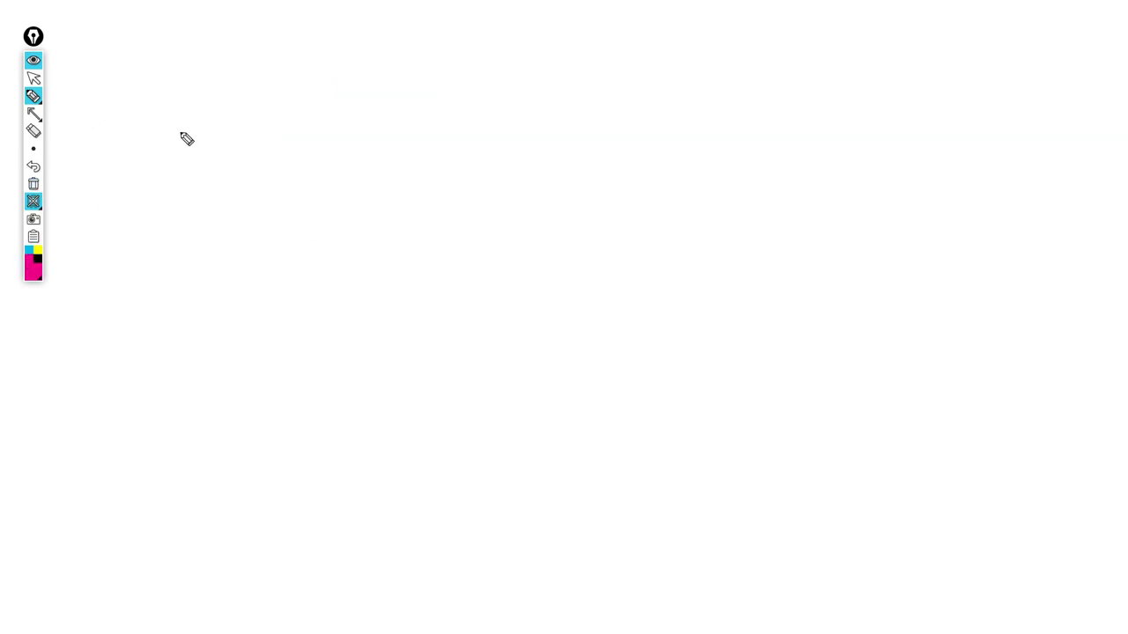
mouse_move(217, 64)
left_mouse_down()
mouse_move(159, 77)
mouse_move(194, 369)
left_mouse_up()
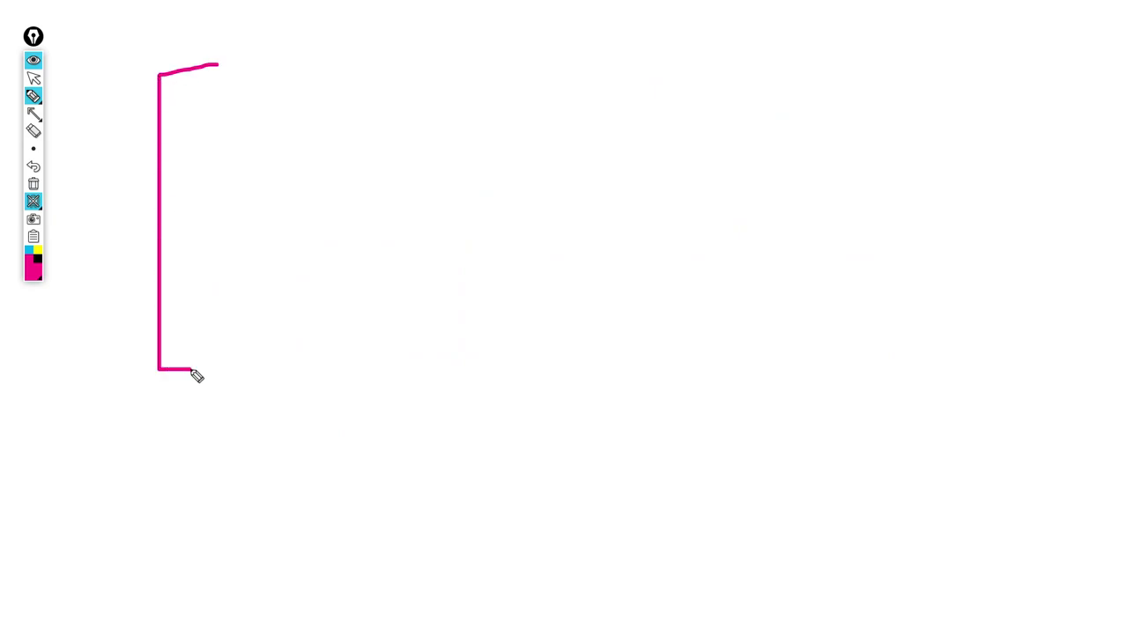
mouse_move(698, 59)
left_mouse_down()
mouse_move(754, 60)
mouse_move(743, 312)
mouse_move(698, 314)
left_mouse_up()
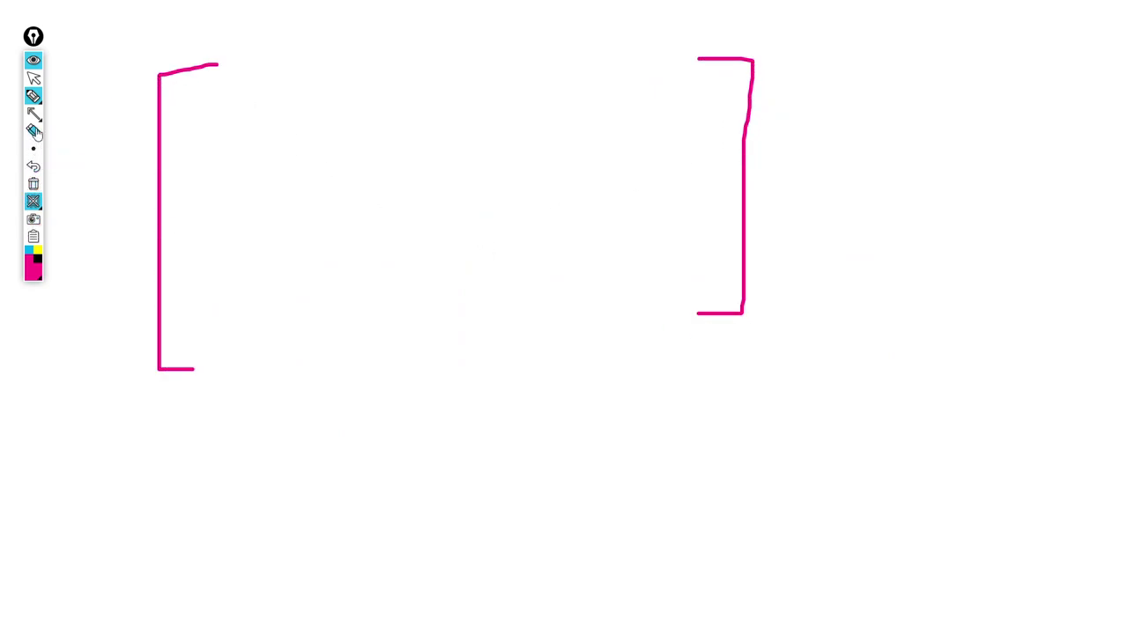
Add the first matrix row as text inside the brackets: -19, -4.7 and 6,45.
mouse_move(35, 97)
left_click(88, 97)
left_click(199, 93)
type("-19")
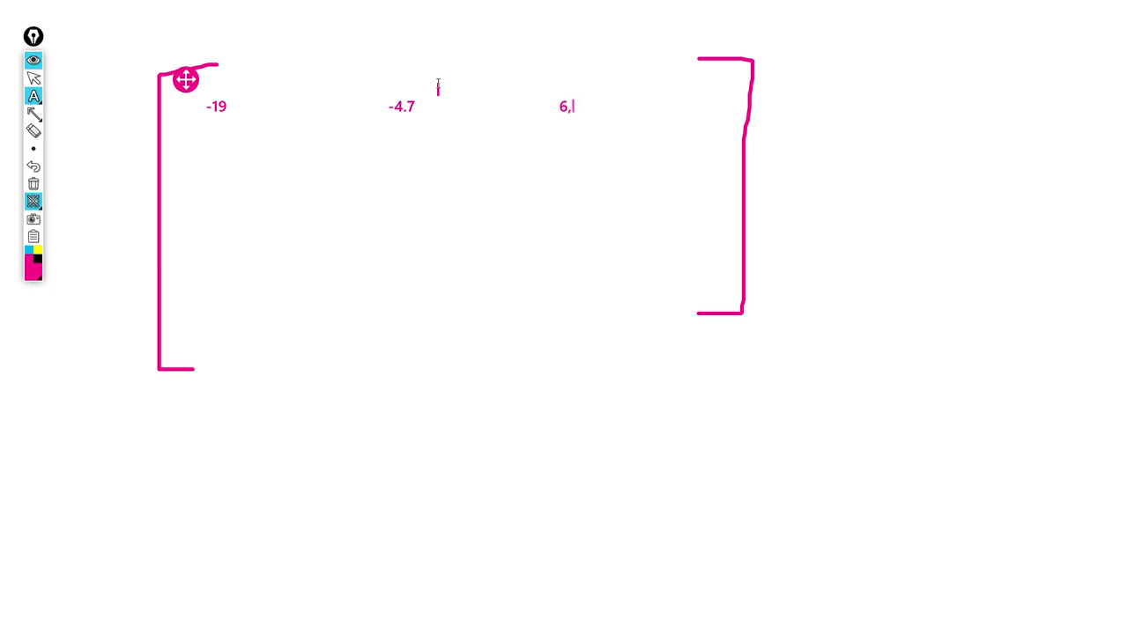
Add the second matrix row as text: -4.7, 4.6 and 11.8.
left_click(210, 174)
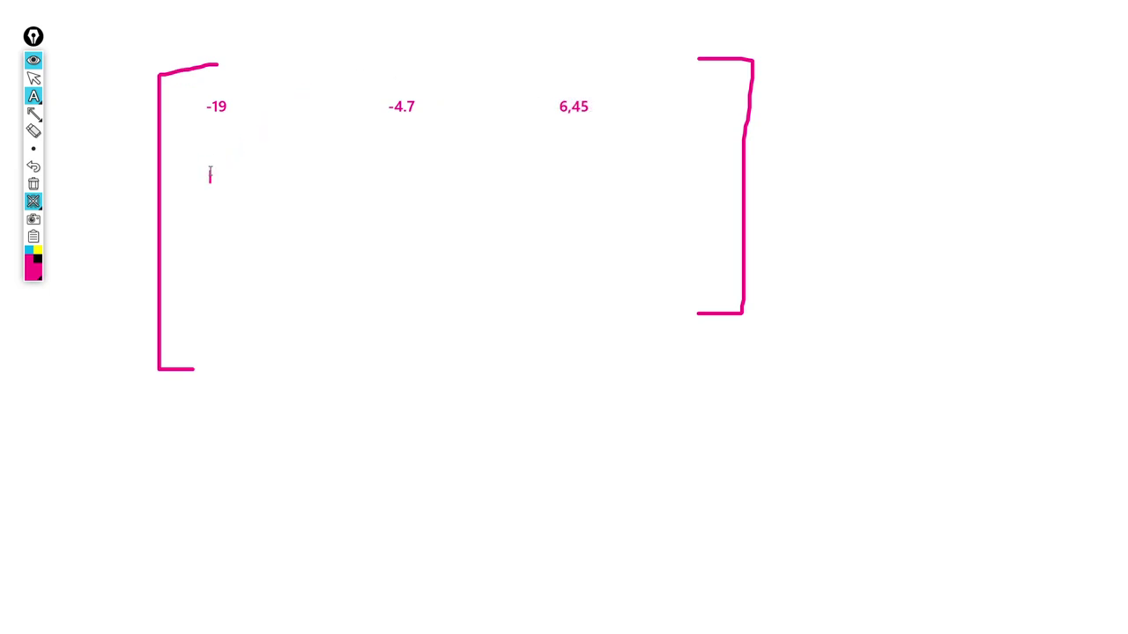
type("-4.7")
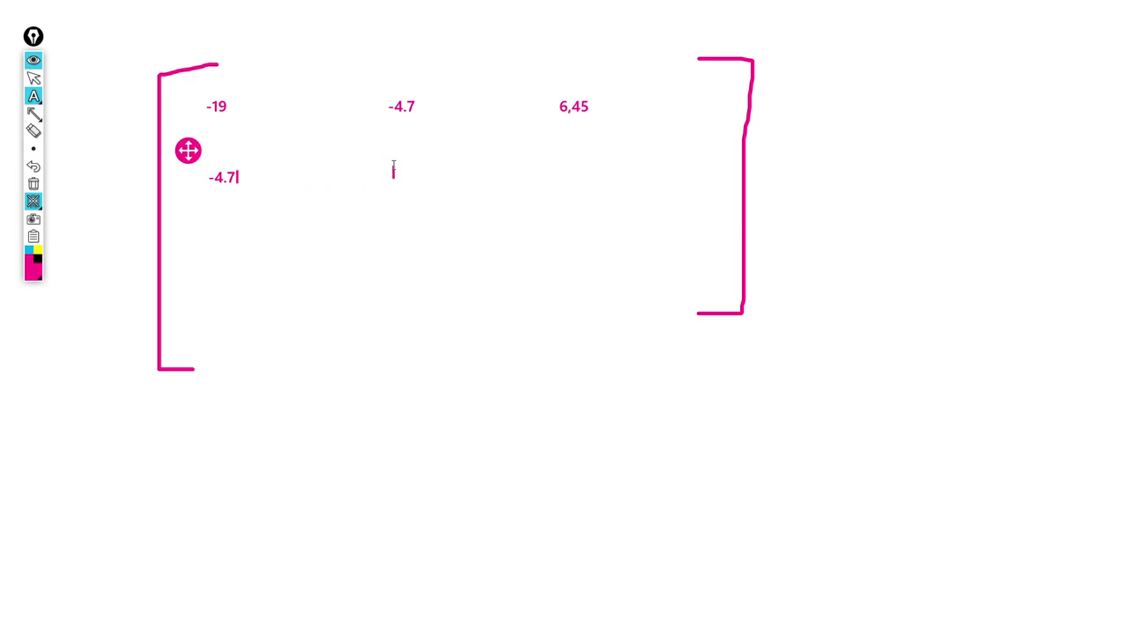
left_click(393, 169)
type("4.6")
left_click(499, 169)
left_click(585, 165)
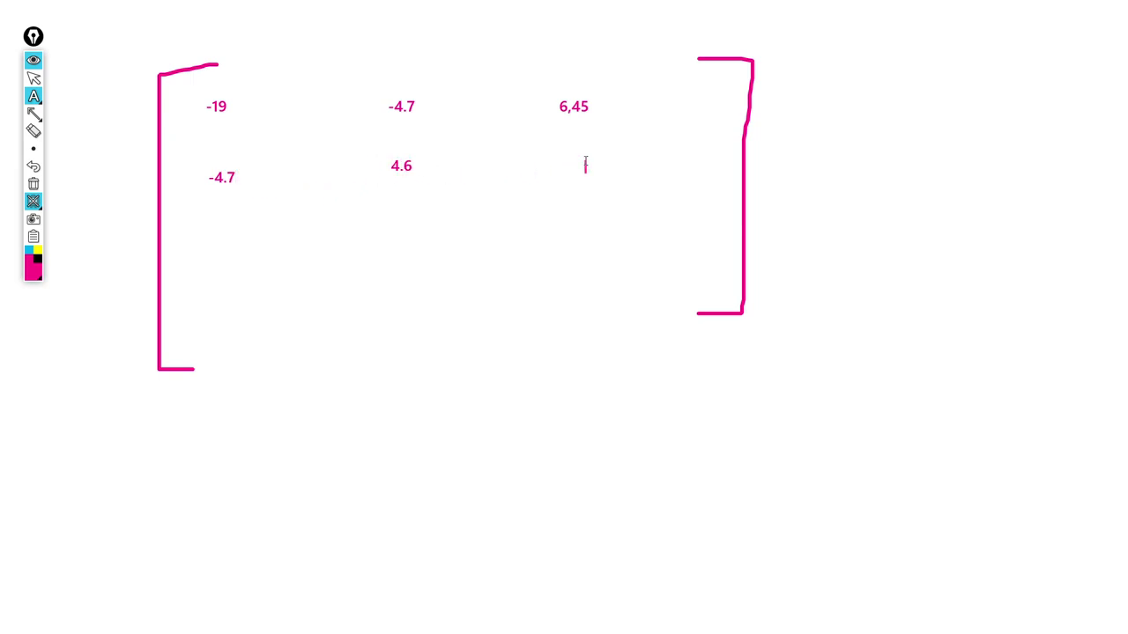
type("11.8")
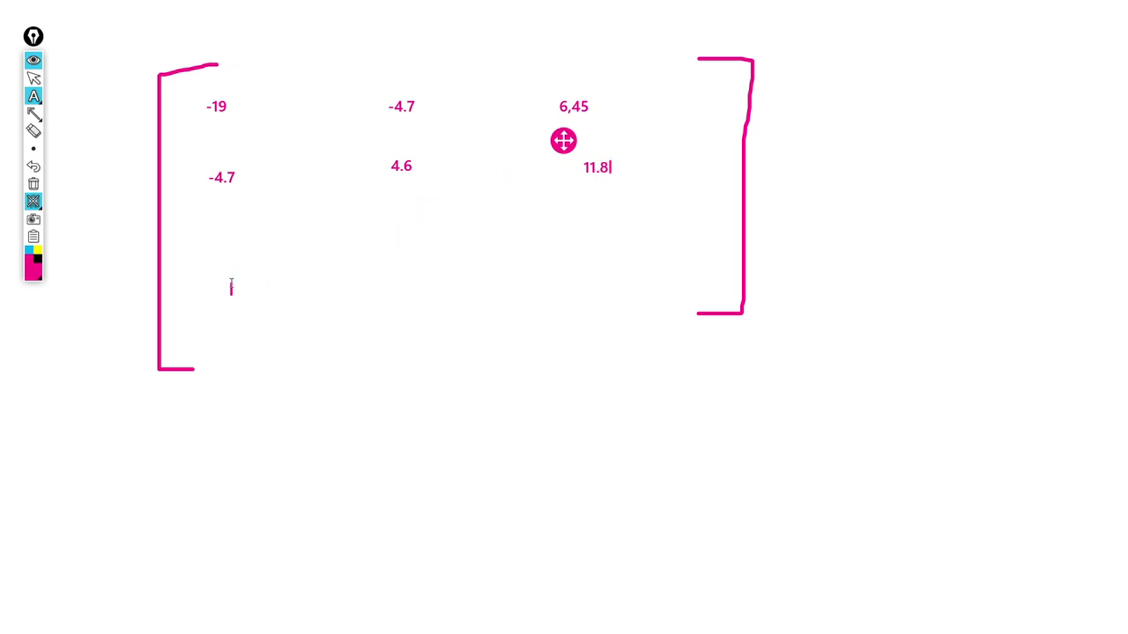
Add the third matrix row as text: 6.45, 11.8 and -8.3.
left_click(228, 289)
type("6.45")
left_click(422, 289)
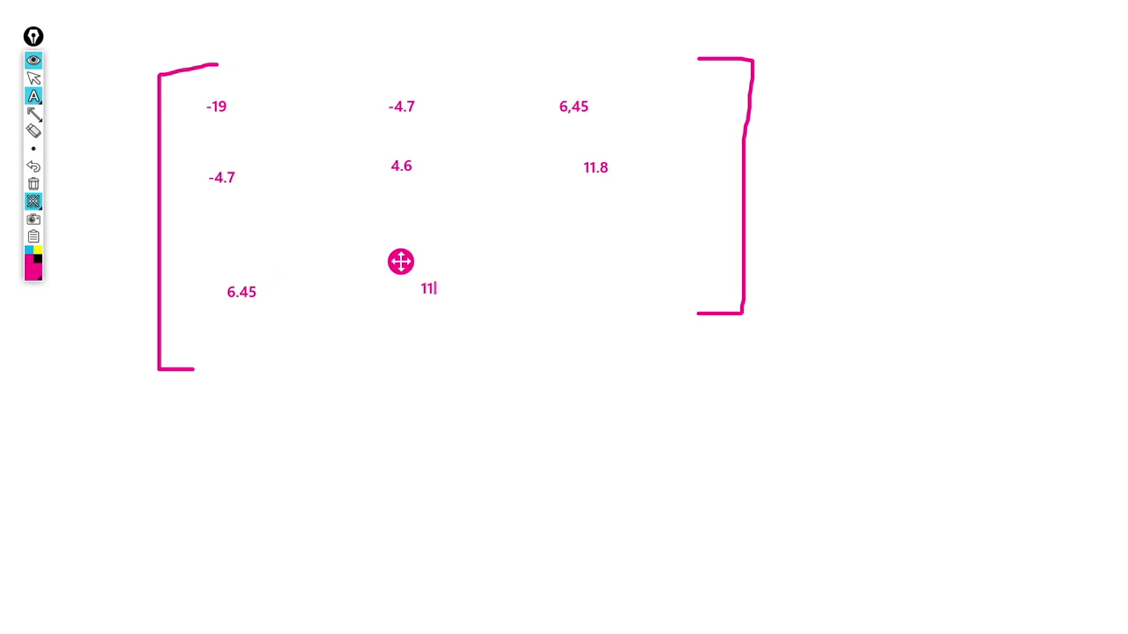
type("11.8")
left_click(608, 277)
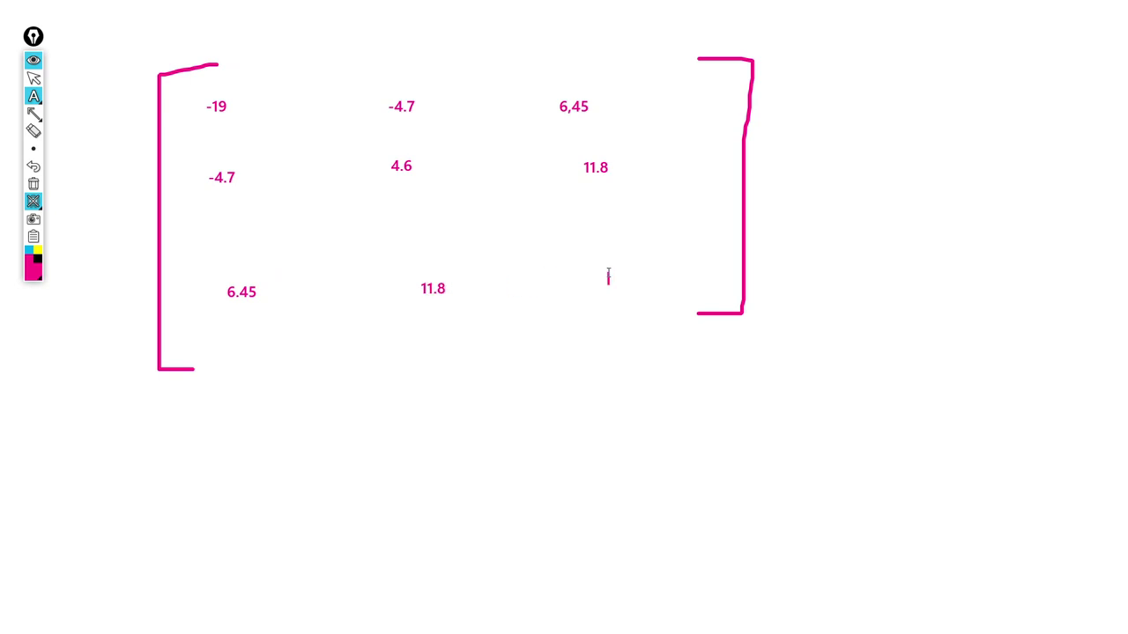
left_click(515, 245)
Handwrite σx, σy and σz next to the diagonal matrix entries and τxy above both -4.7 entries.
left_click(34, 95)
left_click(52, 96)
mouse_move(236, 46)
left_mouse_down()
mouse_move(209, 50)
mouse_move(248, 70)
mouse_move(233, 74)
left_mouse_up()
mouse_move(421, 167)
left_mouse_down()
mouse_move(436, 164)
mouse_move(431, 184)
mouse_move(464, 157)
left_mouse_up()
mouse_move(684, 247)
left_mouse_down()
mouse_move(647, 264)
mouse_move(662, 256)
mouse_move(686, 278)
left_mouse_up()
mouse_move(376, 62)
left_mouse_down()
mouse_move(390, 50)
mouse_move(398, 90)
mouse_move(451, 69)
mouse_move(452, 88)
left_mouse_up()
mouse_move(222, 146)
left_mouse_down()
mouse_move(259, 163)
mouse_move(276, 150)
mouse_move(254, 158)
left_mouse_up()
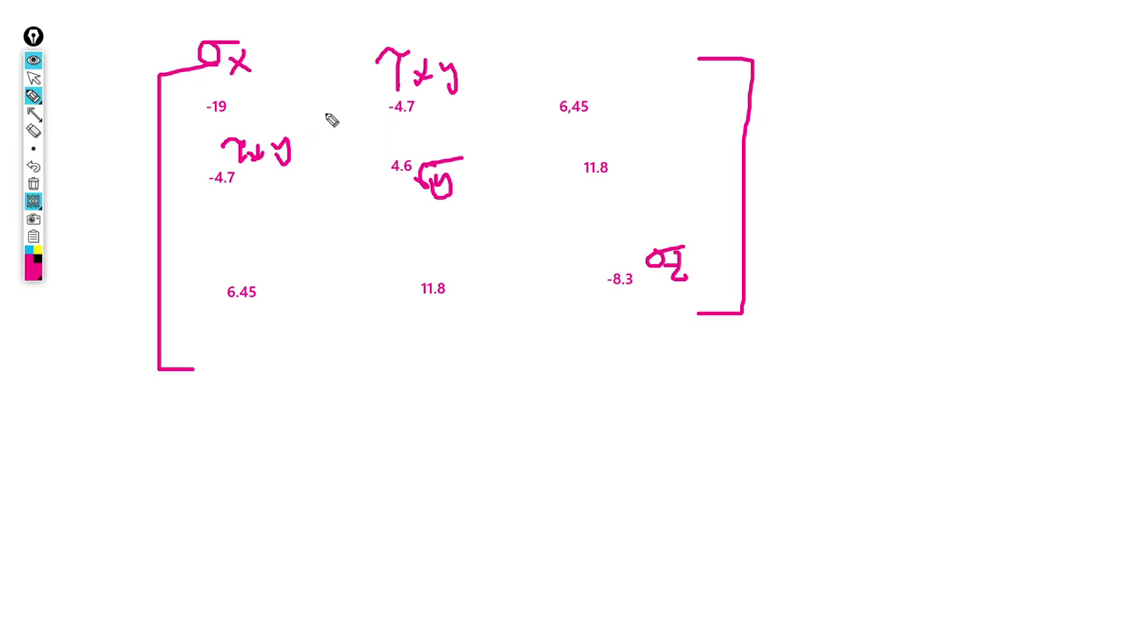
Handwrite τxz beside the two 6.45 entries and circle both 11.8 entries.
mouse_move(558, 61)
left_mouse_down()
mouse_move(596, 58)
mouse_move(663, 89)
mouse_move(660, 73)
left_mouse_up()
mouse_move(257, 265)
left_mouse_down()
mouse_move(277, 255)
mouse_move(287, 280)
mouse_move(302, 264)
mouse_move(304, 276)
left_mouse_up()
mouse_move(623, 144)
left_mouse_down()
mouse_move(584, 151)
mouse_move(615, 163)
left_mouse_up()
mouse_move(496, 261)
left_mouse_down()
mouse_move(413, 337)
mouse_move(463, 264)
left_mouse_up()
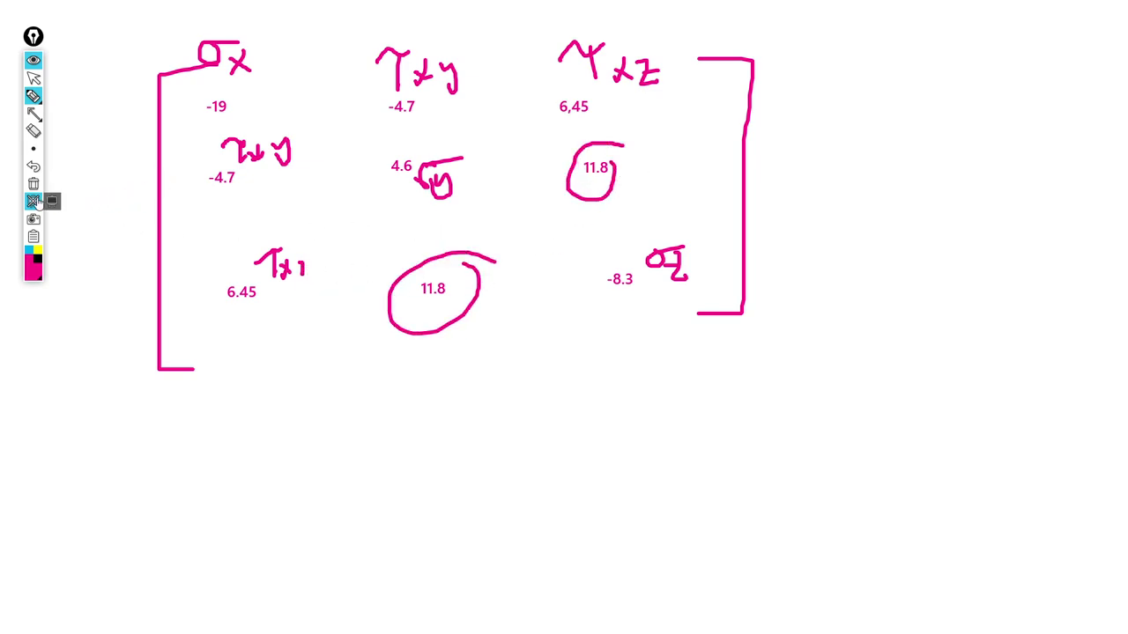
Draw an arrow below the matrix and handwrite "Principal" with a letter D underneath.
mouse_move(229, 442)
left_mouse_down()
mouse_move(350, 441)
mouse_move(370, 458)
mouse_move(456, 468)
mouse_move(460, 443)
mouse_move(538, 449)
mouse_move(554, 432)
mouse_move(607, 481)
mouse_move(667, 408)
mouse_move(690, 467)
mouse_move(804, 410)
mouse_move(811, 462)
left_mouse_up()
mouse_move(455, 532)
left_mouse_down()
mouse_move(511, 520)
mouse_move(476, 525)
left_mouse_up()
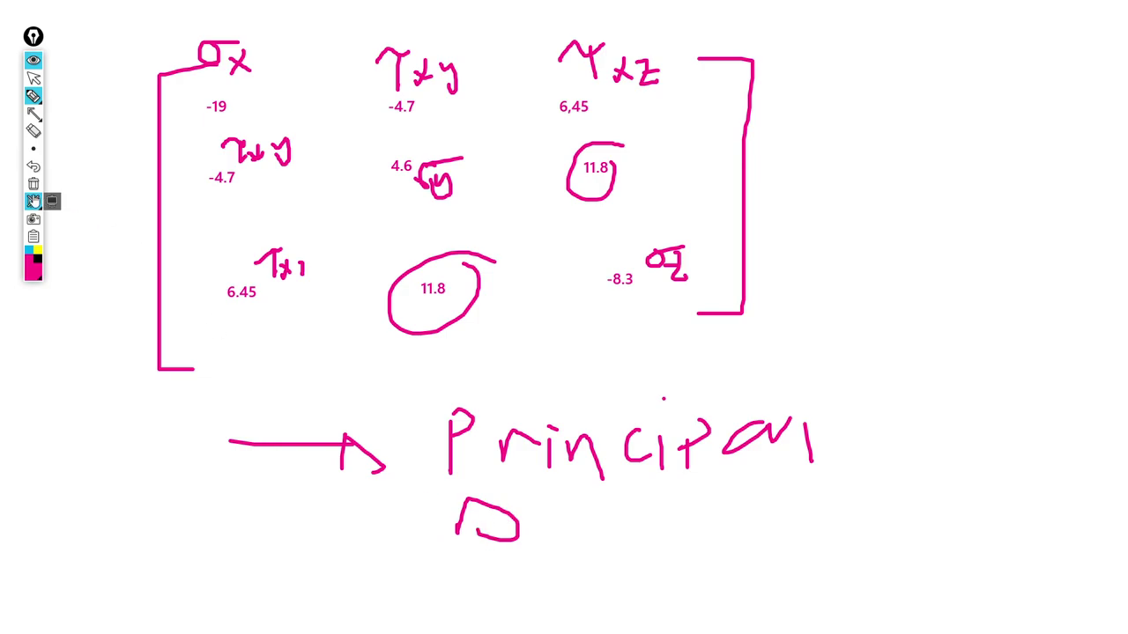
Close the whiteboard, erase all its drawings and return to the Excel worksheet with the normal cursor.
left_click(34, 201)
left_click(33, 184)
left_click(34, 77)
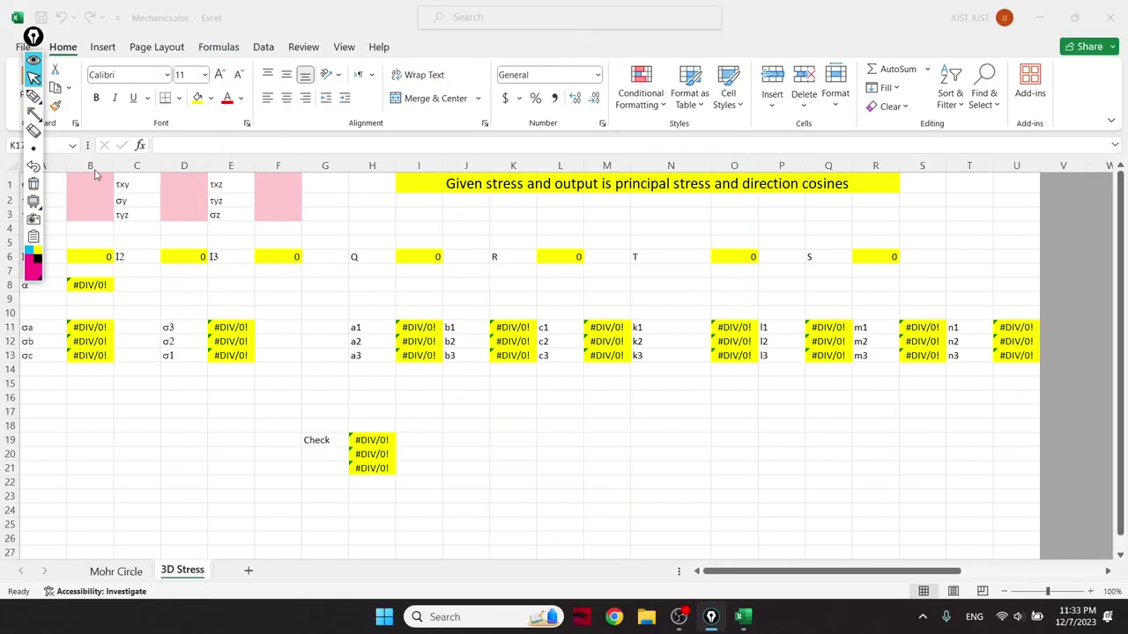
Enter the first row of stresses: -19 in B1, -4.7 in D1 and 6.45 in F1.
left_click(96, 181)
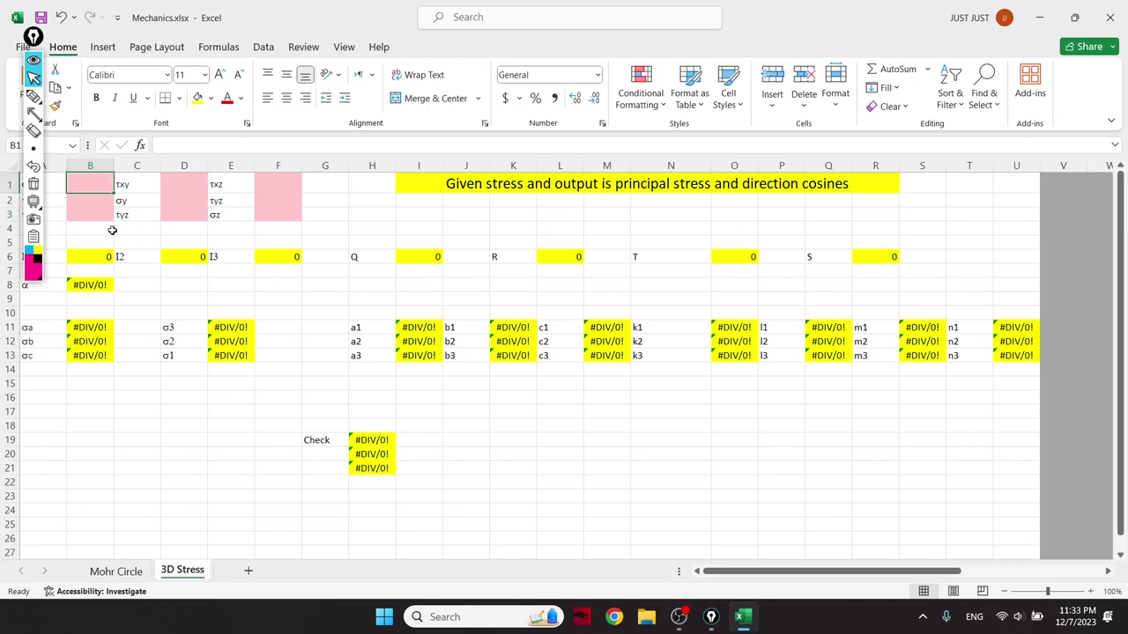
type("-1")
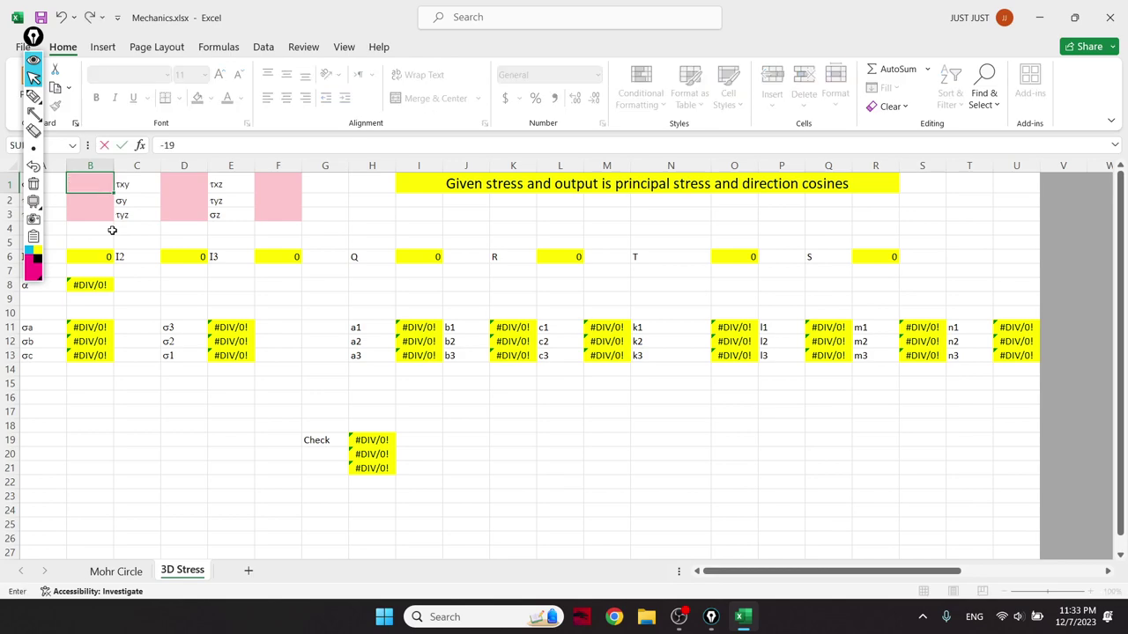
type("9")
key("Tab")
key("Tab")
type("-4.")
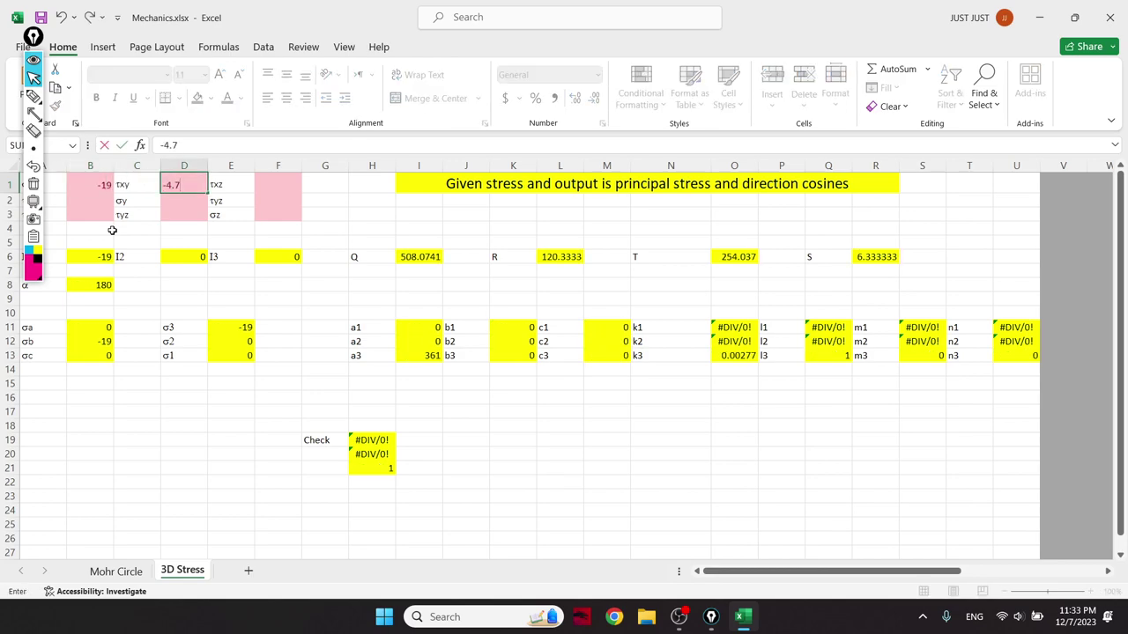
type("7")
key("Tab")
key("Tab")
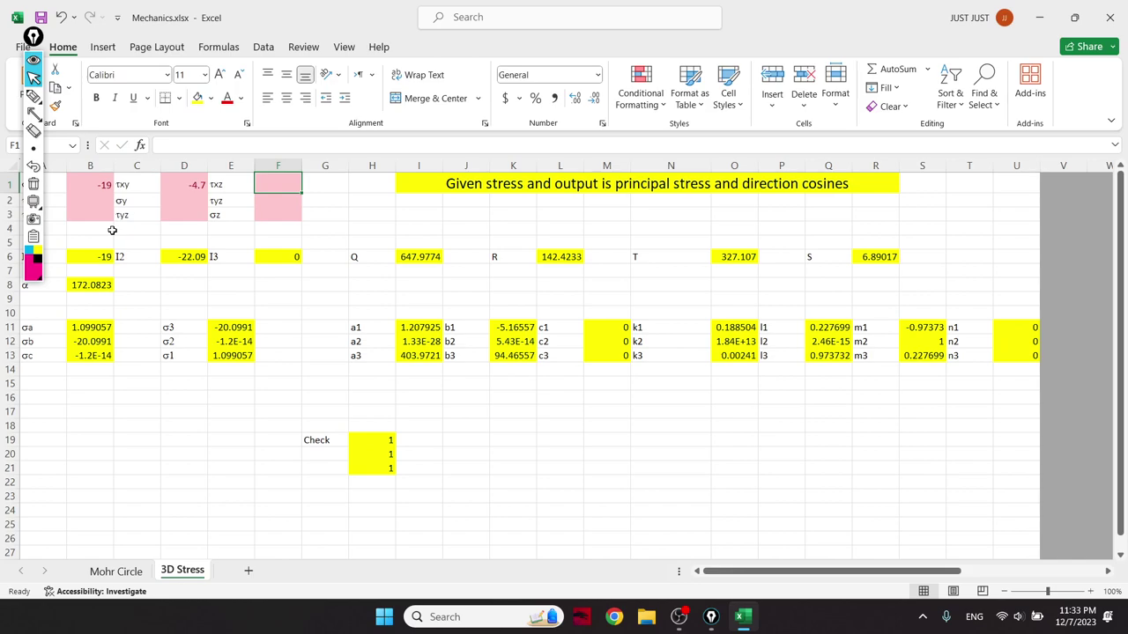
type("6.45")
key("Return")
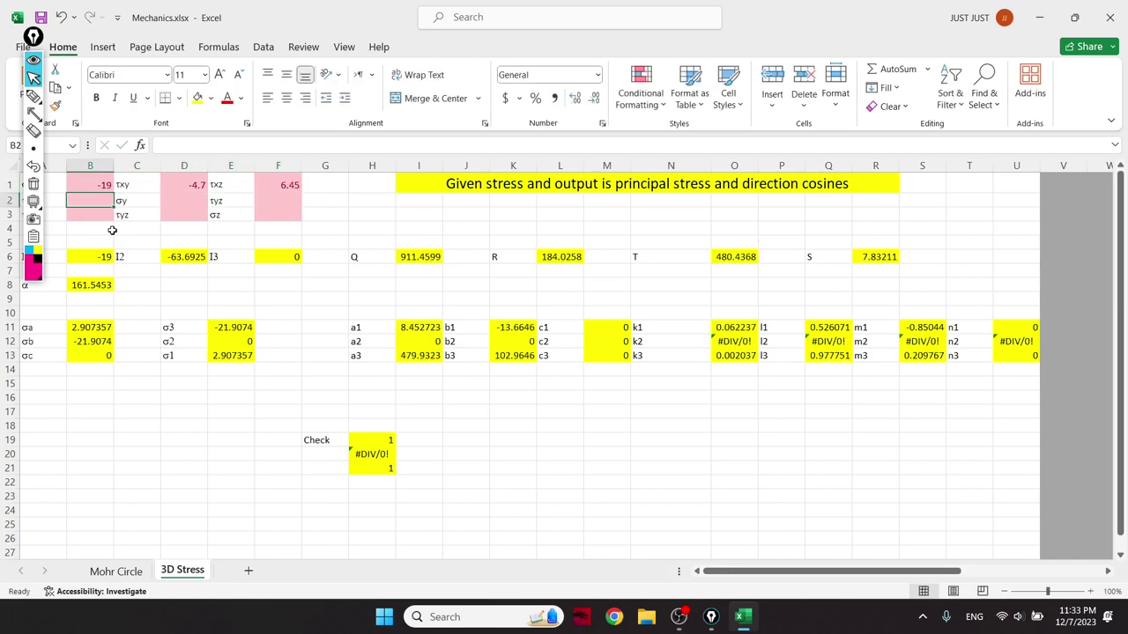
Enter the second row of stresses: -4.7 in B2, 4.6 in D2 and 11.8 in F2.
type("-4")
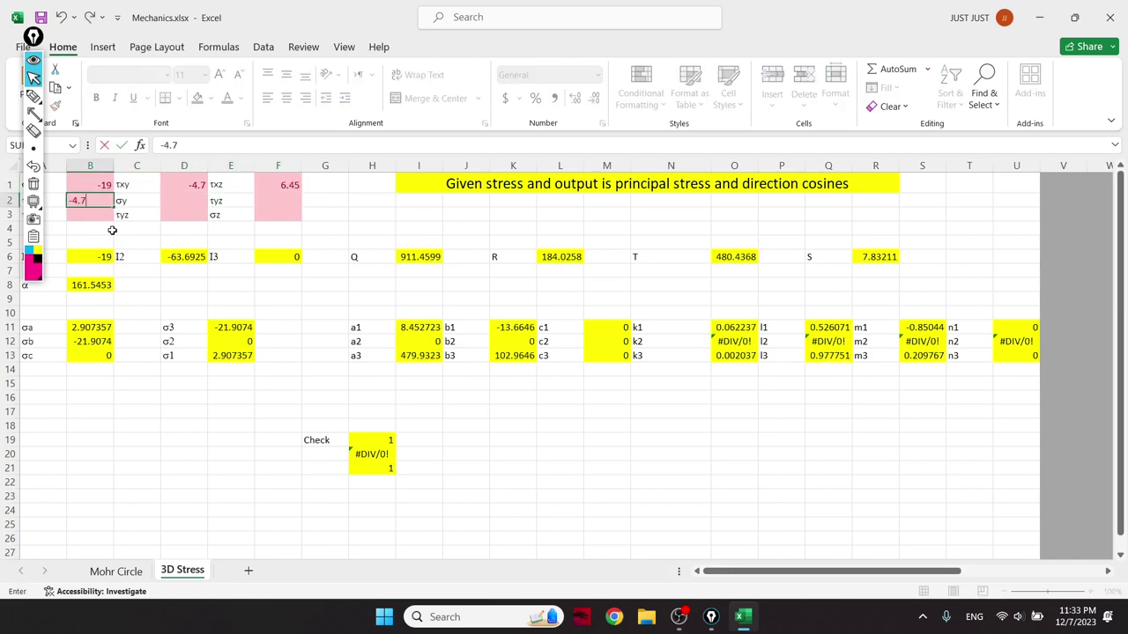
type(".7")
key("Tab")
key("Tab")
type("4.6")
key("Tab")
key("Tab")
type("11.8")
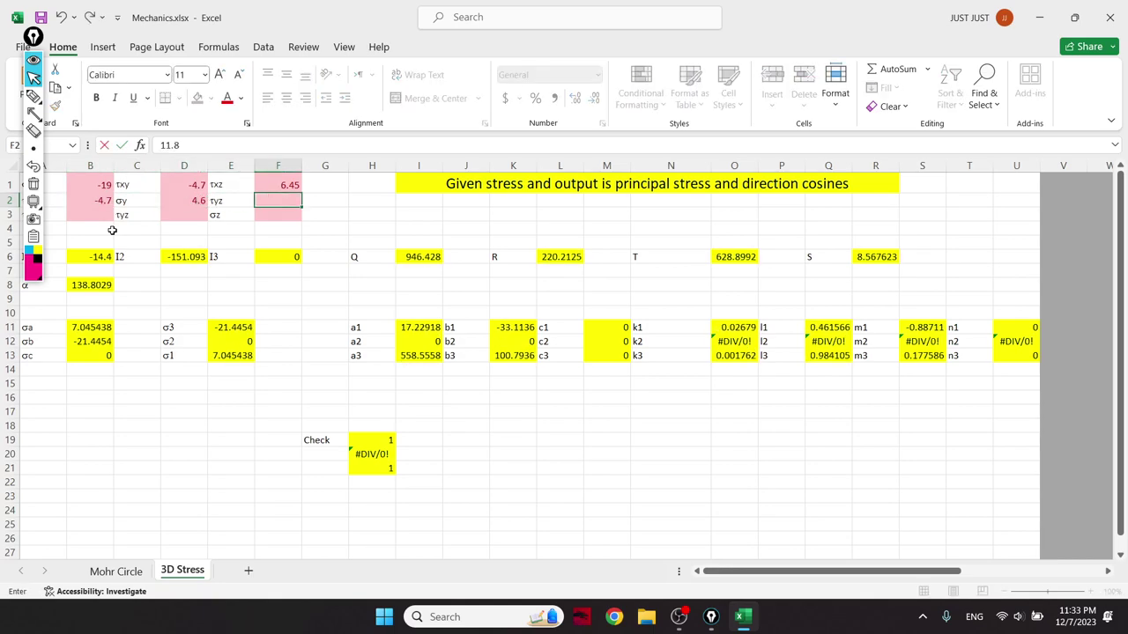
key("Return")
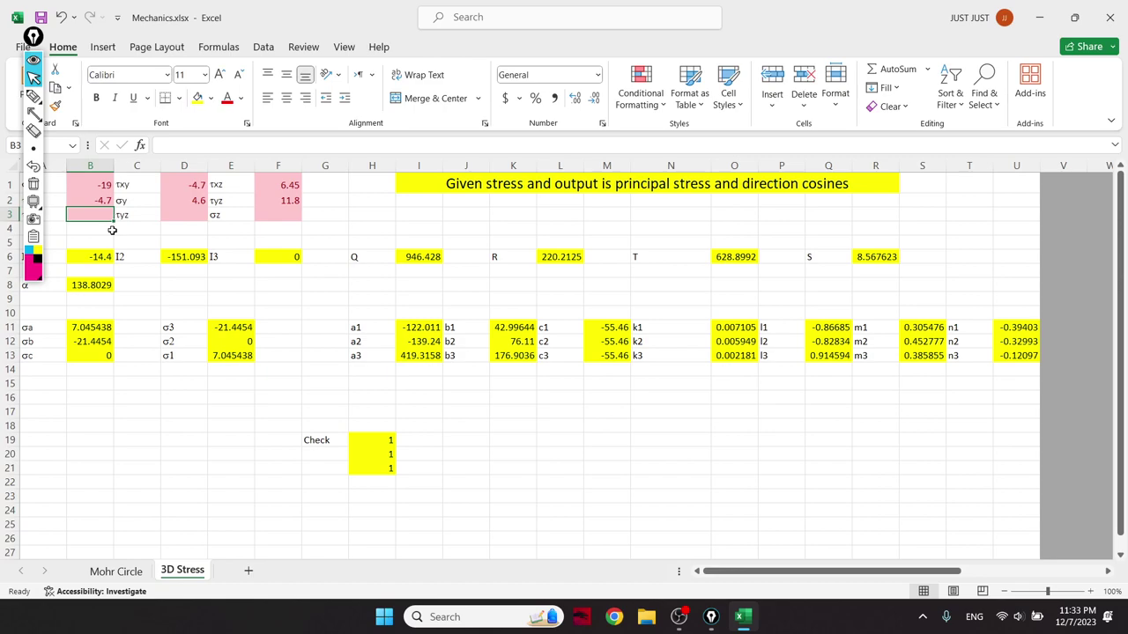
Enter the third row of stresses: 6.45 in B3, 11.8 in D3 and -8.3 in F3.
type("6.45")
key("Tab")
key("Tab")
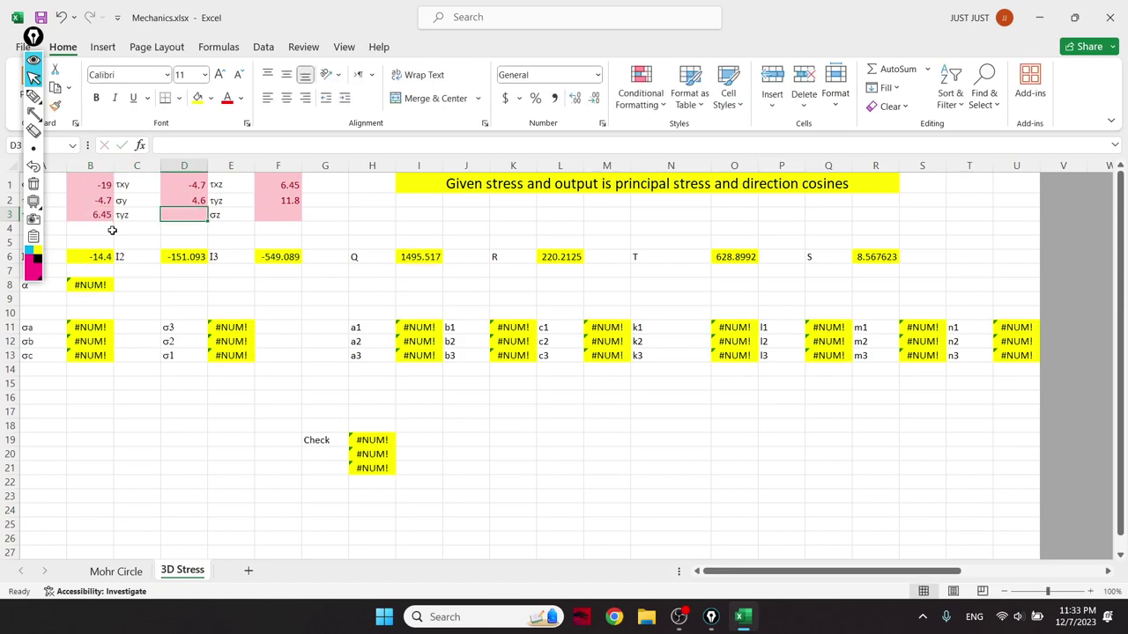
type("11")
key("Tab")
key("Tab")
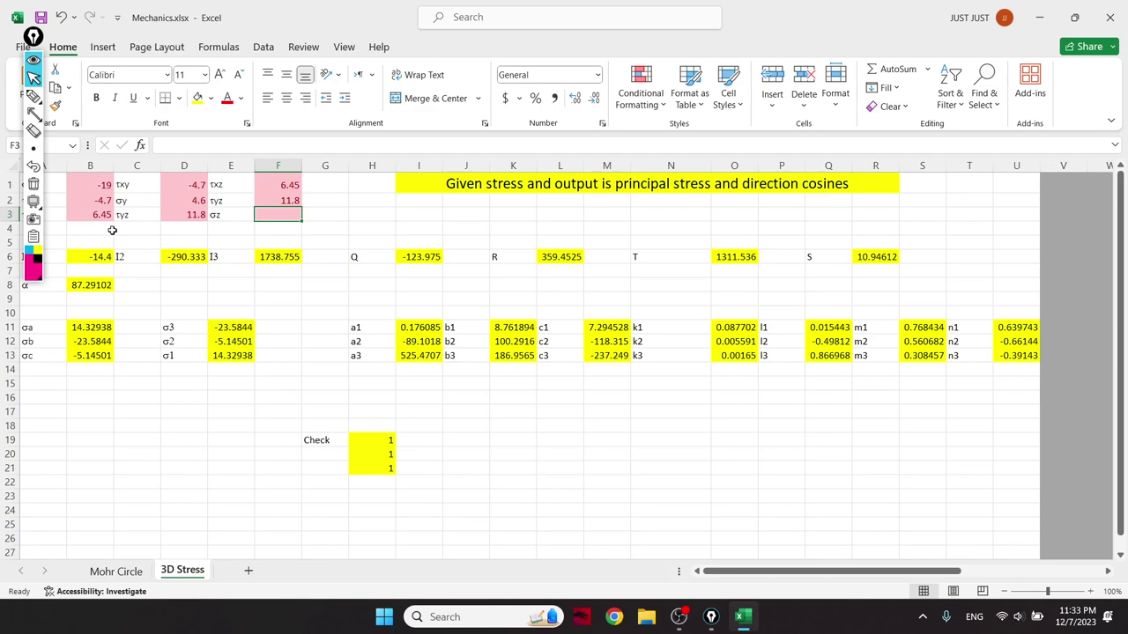
type("-8.3")
key("Return")
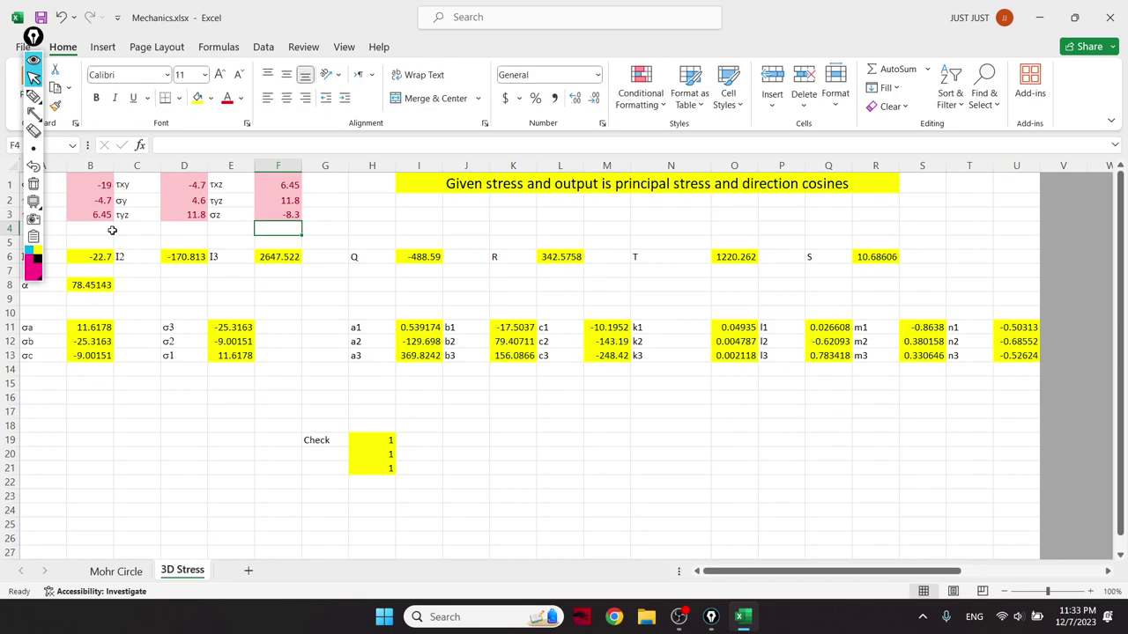
Move the annotation toolbar aside, circle the I1, I2 and I3 values one after another with the pen, and erase each mark.
left_click_drag(34, 35, 12, 39)
left_click(12, 97)
mouse_move(108, 255)
left_mouse_down()
mouse_move(41, 242)
mouse_move(112, 279)
left_mouse_up()
mouse_move(85, 176)
left_mouse_down()
mouse_move(163, 211)
mouse_move(269, 233)
mouse_move(286, 207)
mouse_move(84, 167)
left_mouse_up()
left_click(12, 186)
mouse_move(218, 240)
left_mouse_down()
mouse_move(141, 250)
mouse_move(198, 252)
left_mouse_up()
left_click(11, 187)
mouse_move(315, 231)
left_mouse_down()
mouse_move(280, 236)
mouse_move(311, 256)
left_mouse_up()
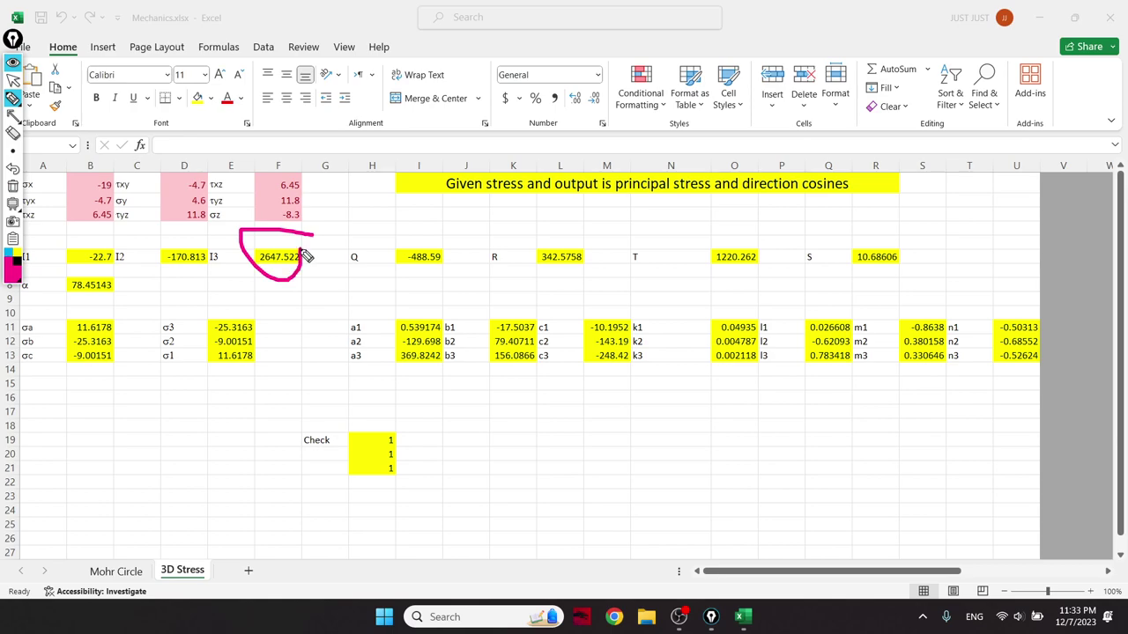
left_click(18, 188)
Draw pen check marks above the Q, R, T and S values of row 6.
left_click_drag(355, 222, 394, 218)
mouse_move(469, 227)
left_mouse_down()
mouse_move(499, 247)
mouse_move(550, 232)
left_mouse_up()
left_click_drag(622, 234, 664, 229)
left_click_drag(774, 227, 826, 229)
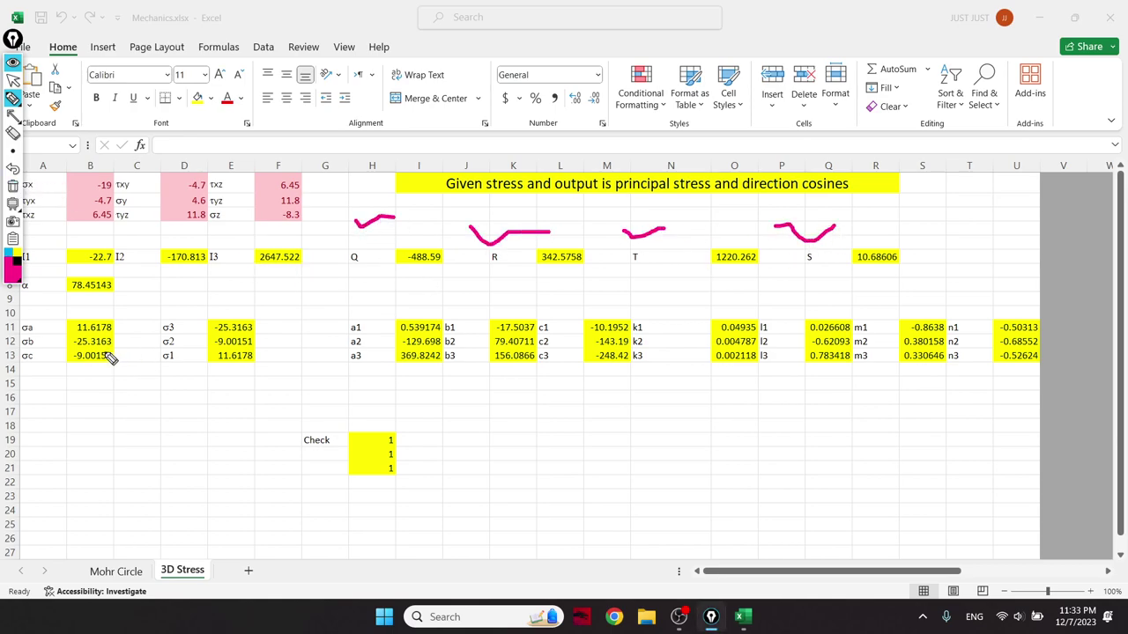
Replace the check marks with pen marks matching the unsorted principal stresses σa, σb and σc to the sorted σ1, σ2 and σ3.
mouse_move(106, 316)
left_mouse_down()
mouse_move(51, 352)
mouse_move(123, 335)
mouse_move(110, 304)
mouse_move(75, 312)
mouse_move(91, 339)
mouse_move(120, 331)
left_mouse_up()
left_click(13, 186)
mouse_move(261, 350)
left_mouse_down()
mouse_move(150, 362)
mouse_move(247, 375)
mouse_move(274, 354)
left_mouse_up()
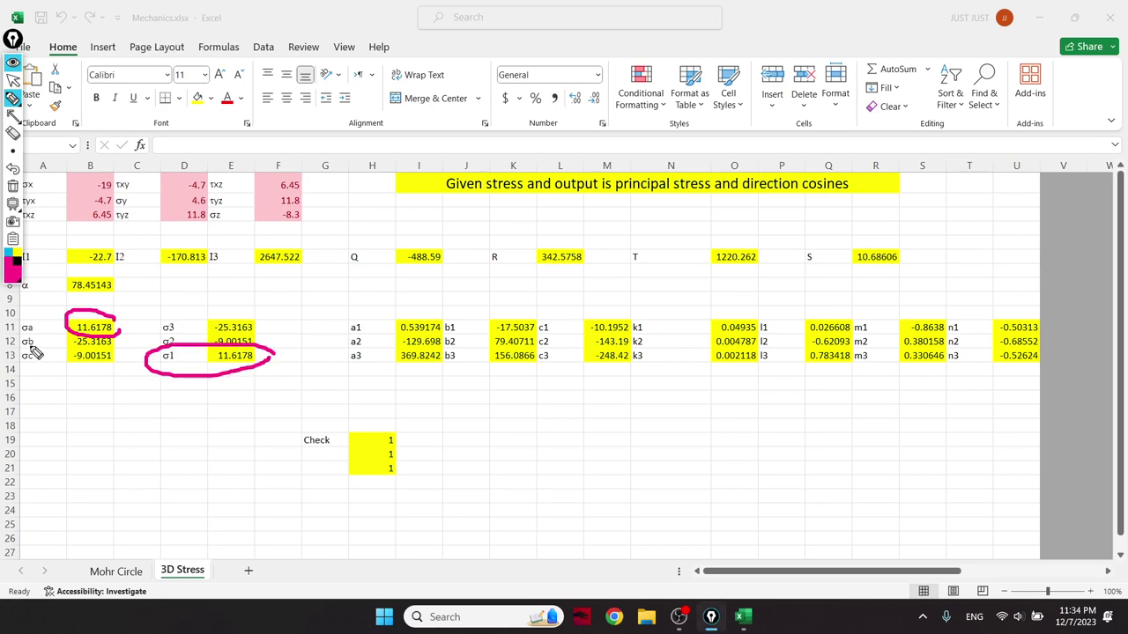
mouse_move(128, 360)
left_mouse_down()
mouse_move(91, 346)
mouse_move(62, 377)
mouse_move(129, 365)
left_mouse_up()
mouse_move(222, 332)
left_mouse_down()
mouse_move(262, 339)
mouse_move(250, 346)
left_mouse_up()
left_click_drag(131, 337, 69, 335)
Erase the pairing marks, circle the sorted principal stresses in D11:E13 as a group, and clear that circle.
mouse_move(269, 310)
left_mouse_down()
mouse_move(203, 319)
mouse_move(188, 295)
mouse_move(247, 382)
mouse_move(255, 308)
left_mouse_up()
left_click(12, 185)
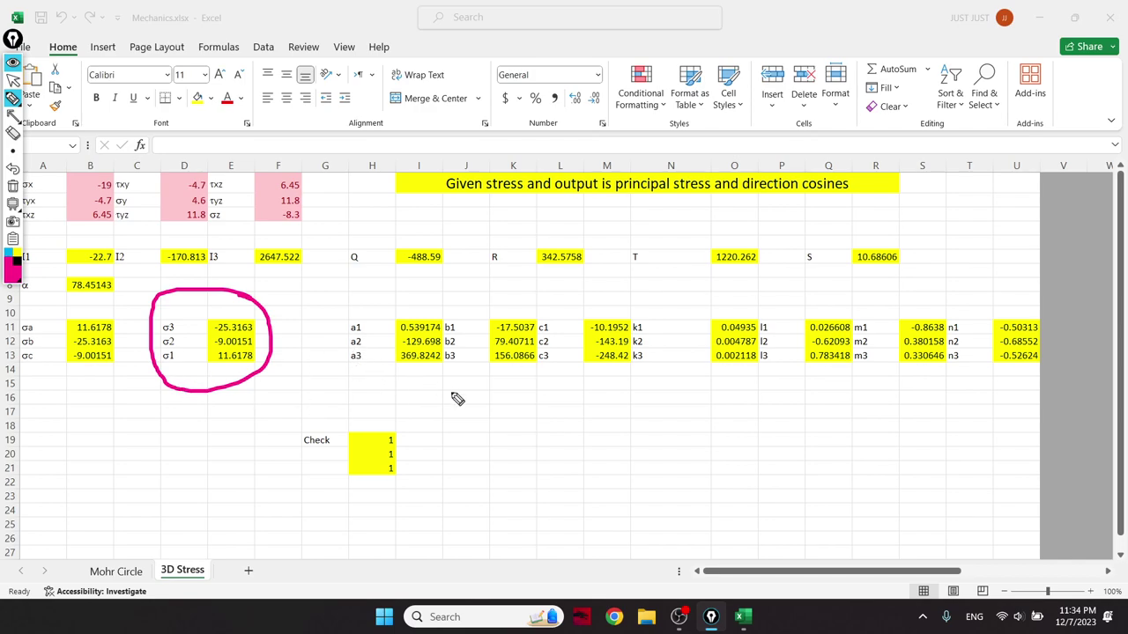
left_click(11, 188)
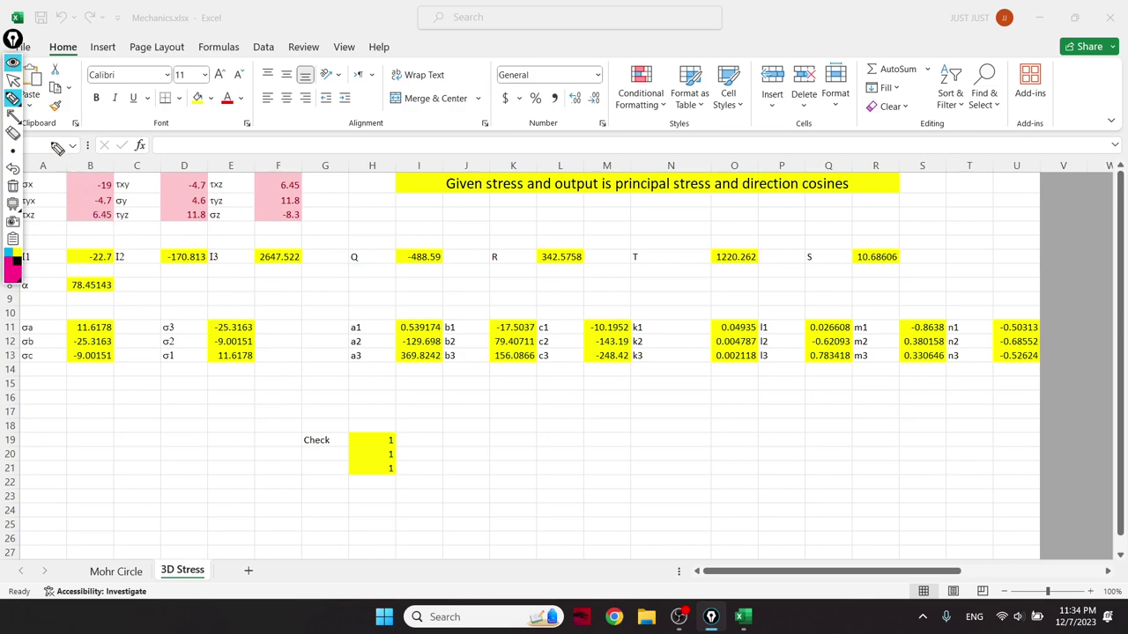
Return to the normal cursor and examine the formulas behind a1, b1 and c1 in row 11.
left_click(13, 80)
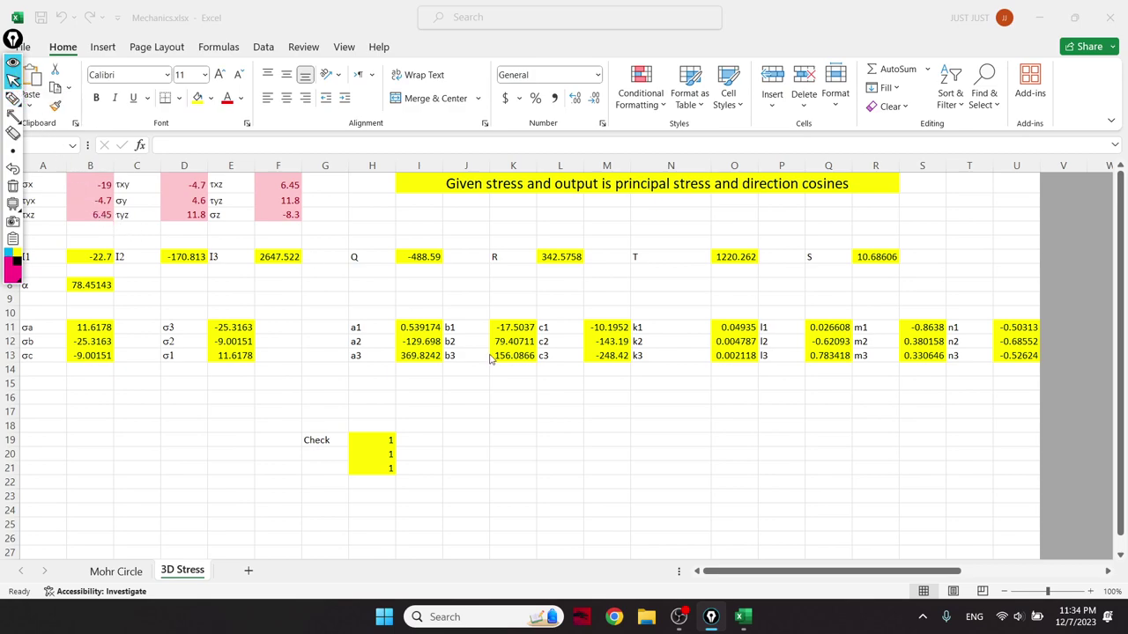
left_click(431, 328)
left_click(507, 328)
left_click(611, 328)
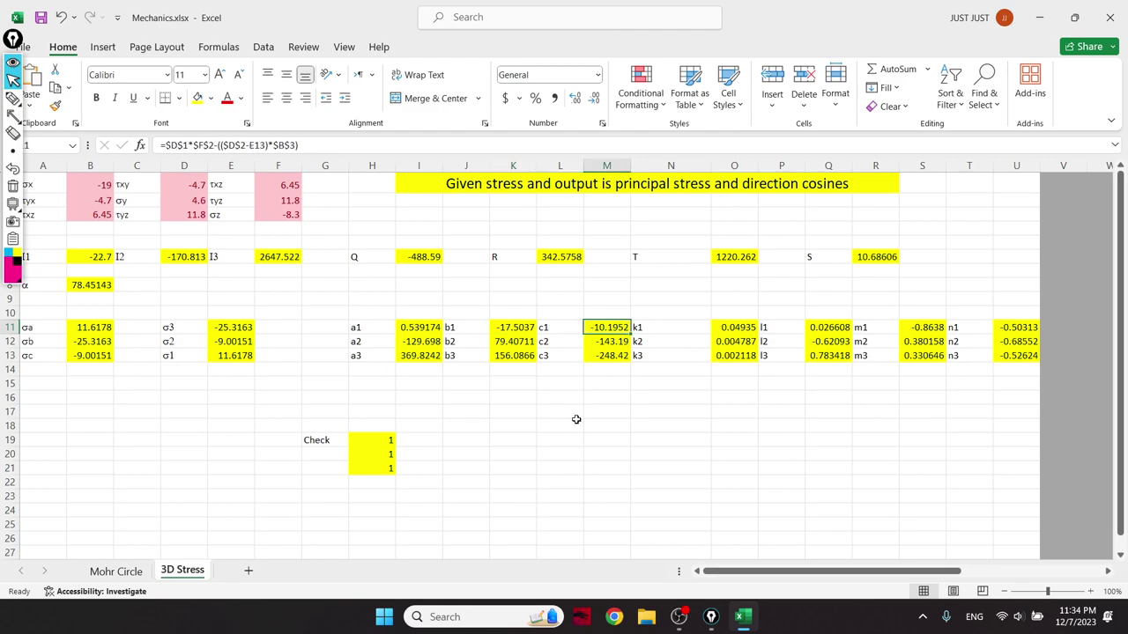
left_click(435, 327)
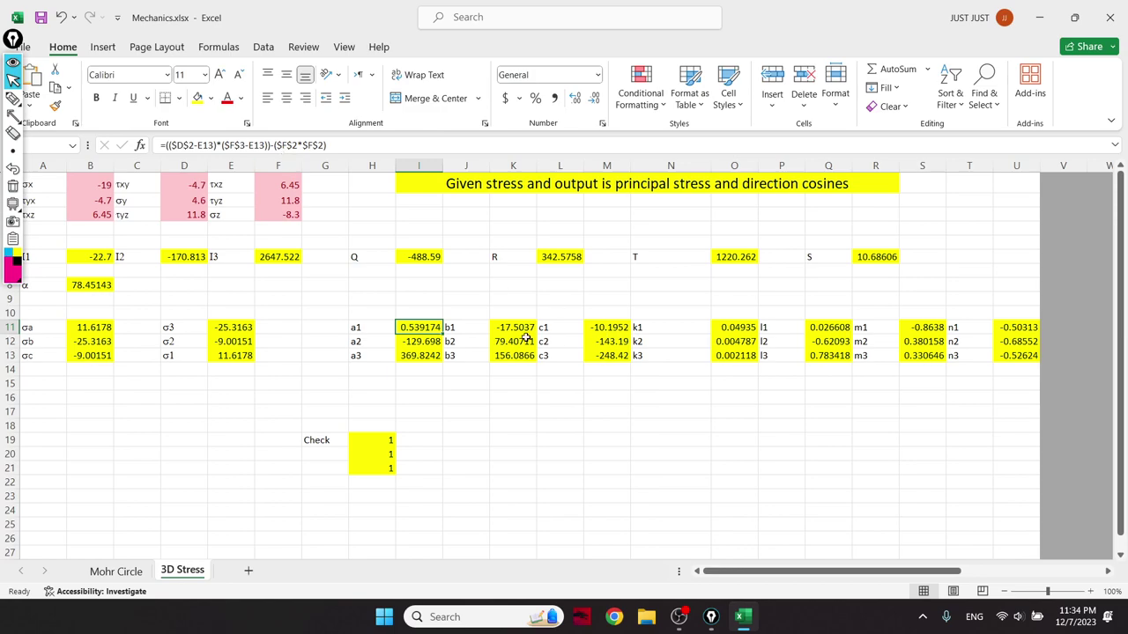
left_click(527, 331)
left_click(619, 327)
left_click(749, 412)
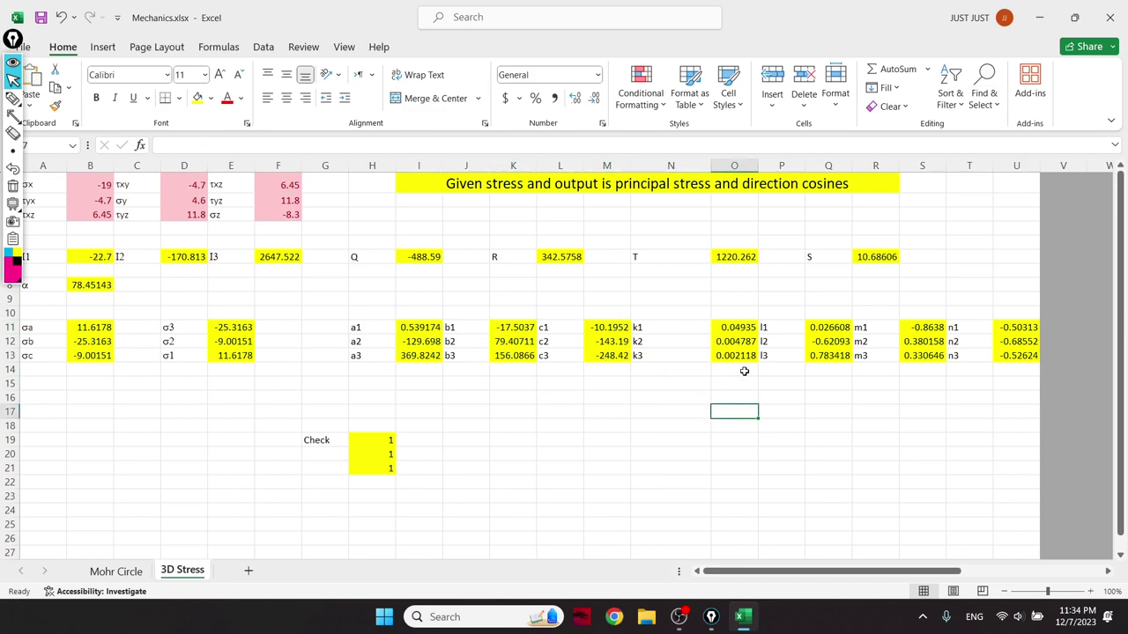
Examine the formulas of k1 and the direction cosine l1, including their link to a1.
left_click(737, 326)
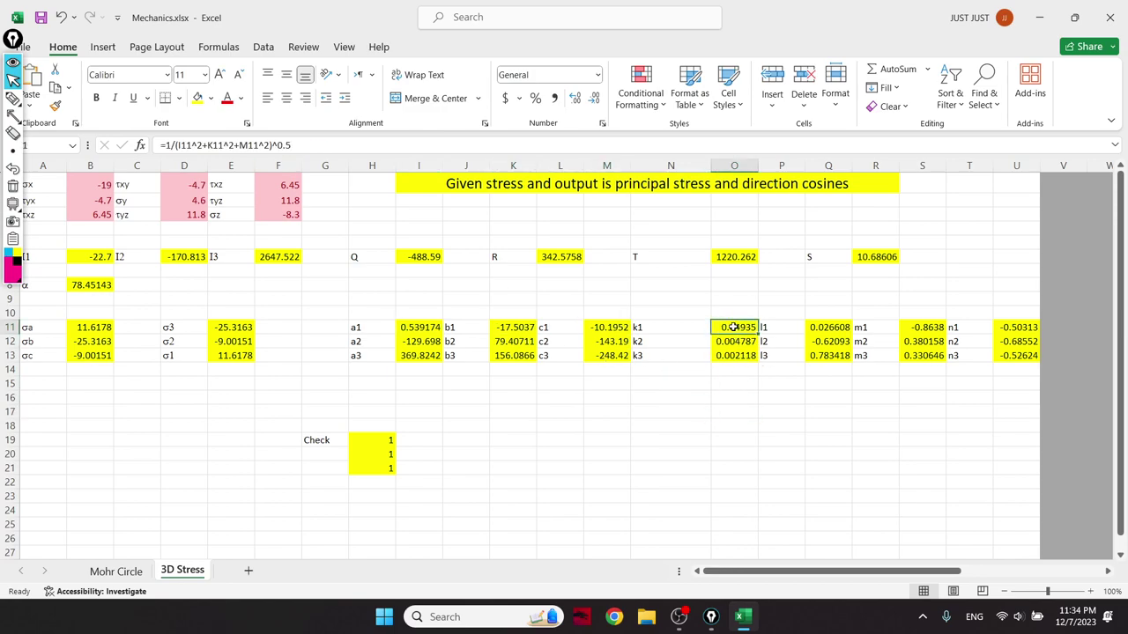
left_click(431, 327)
left_click(844, 327)
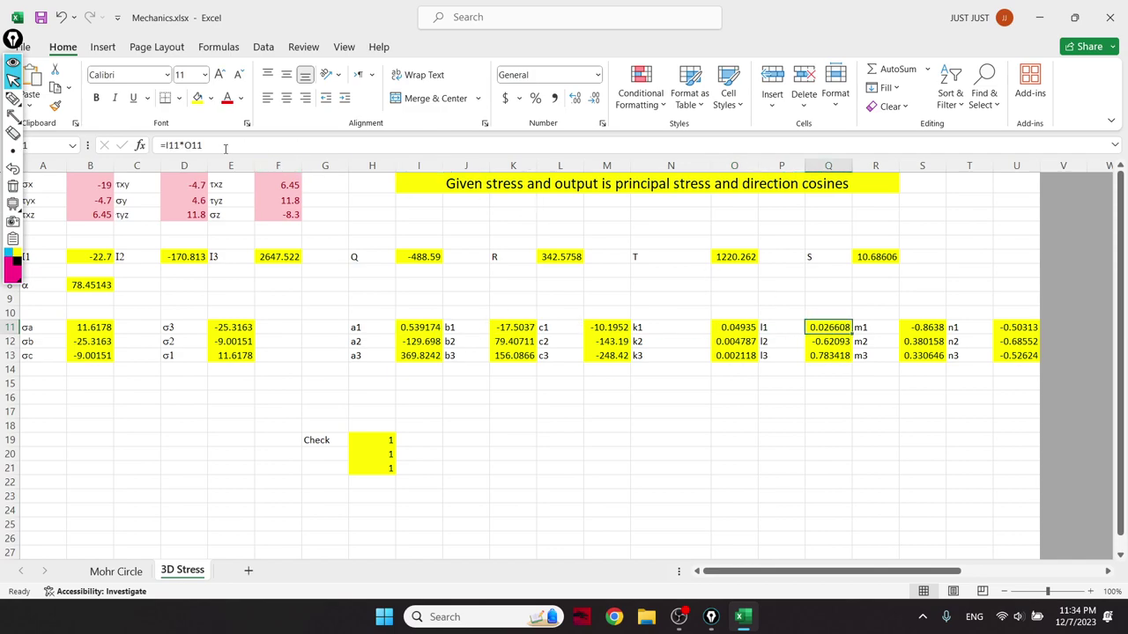
double_click(844, 327)
key("Escape")
left_click(438, 328)
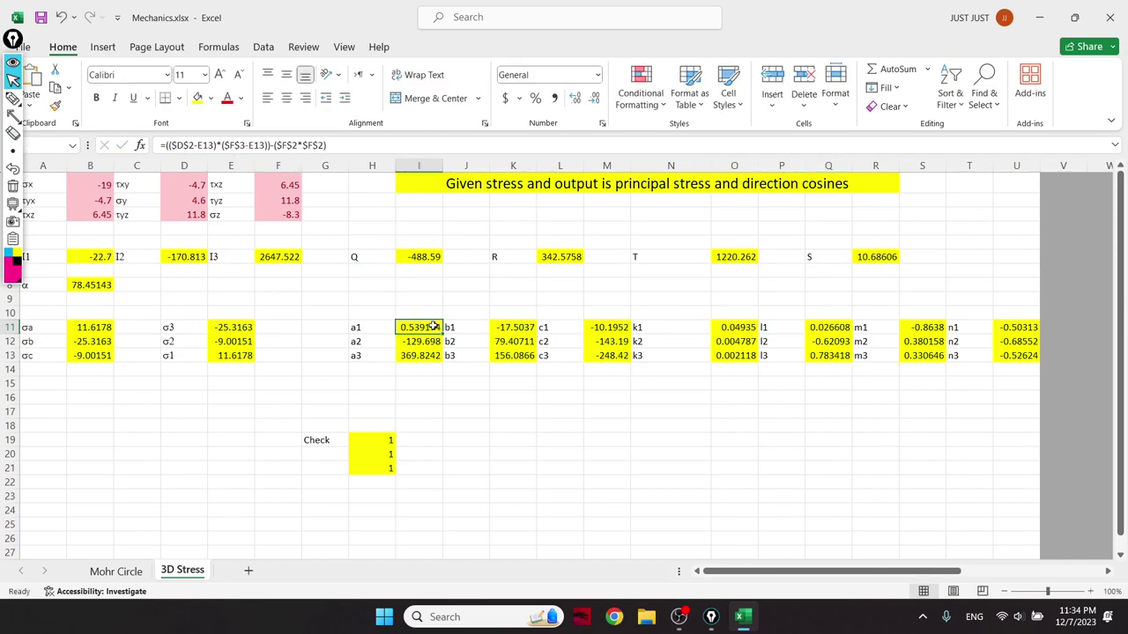
left_click(780, 327)
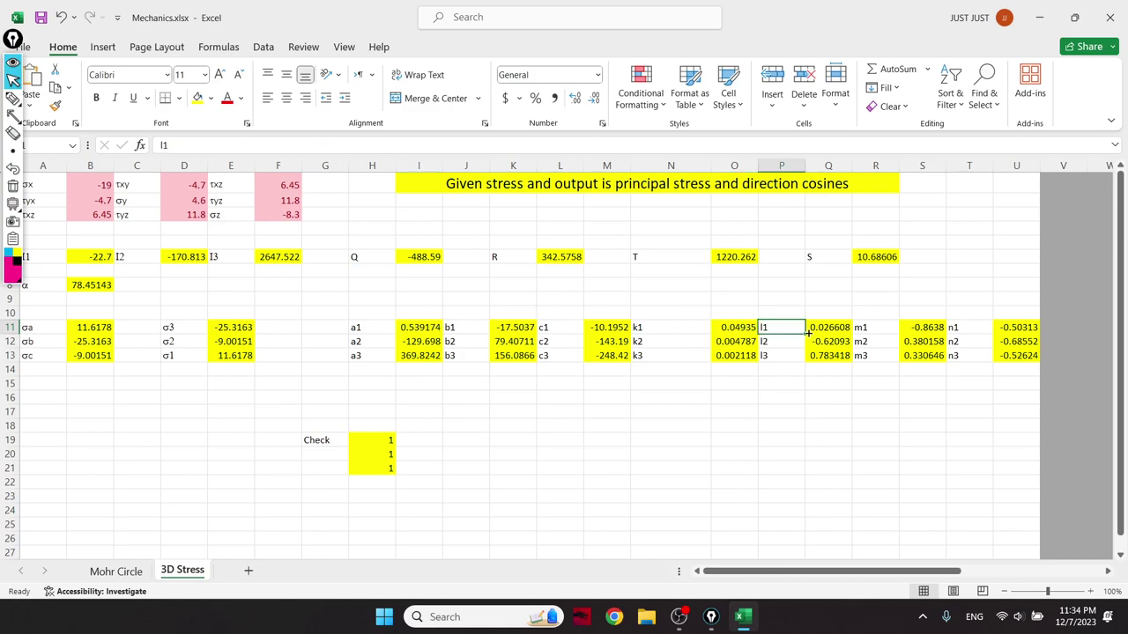
left_click(808, 330)
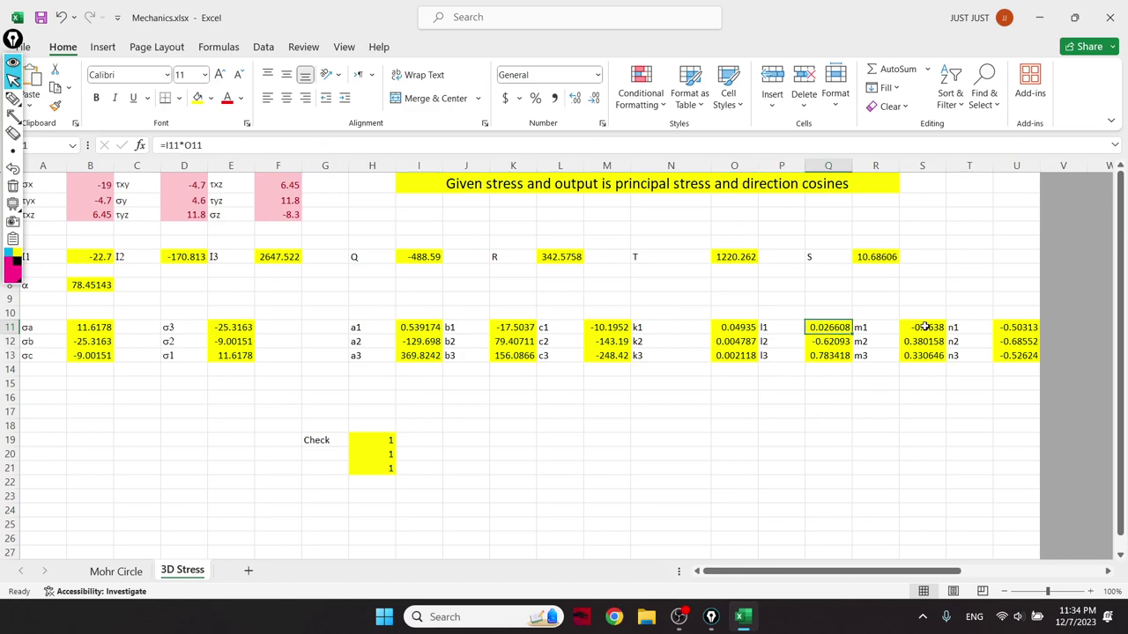
Examine how the direction cosines m1 and n1 are calculated from k1, b1 and c1.
left_click(735, 329)
left_click(523, 324)
left_click(902, 325)
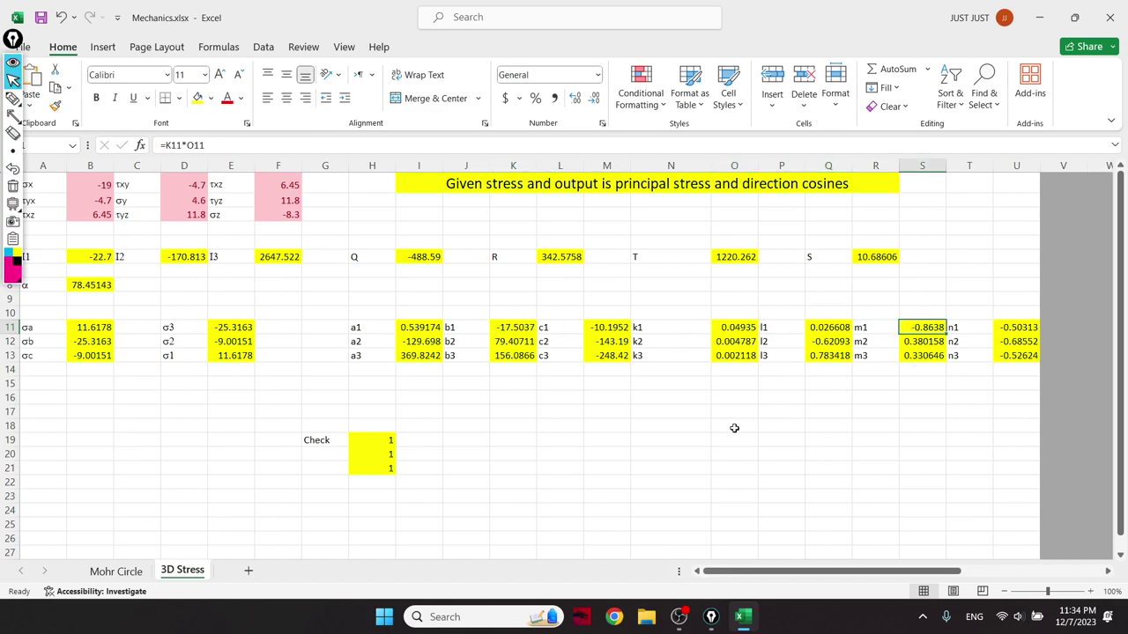
left_click(614, 327)
left_click(1017, 327)
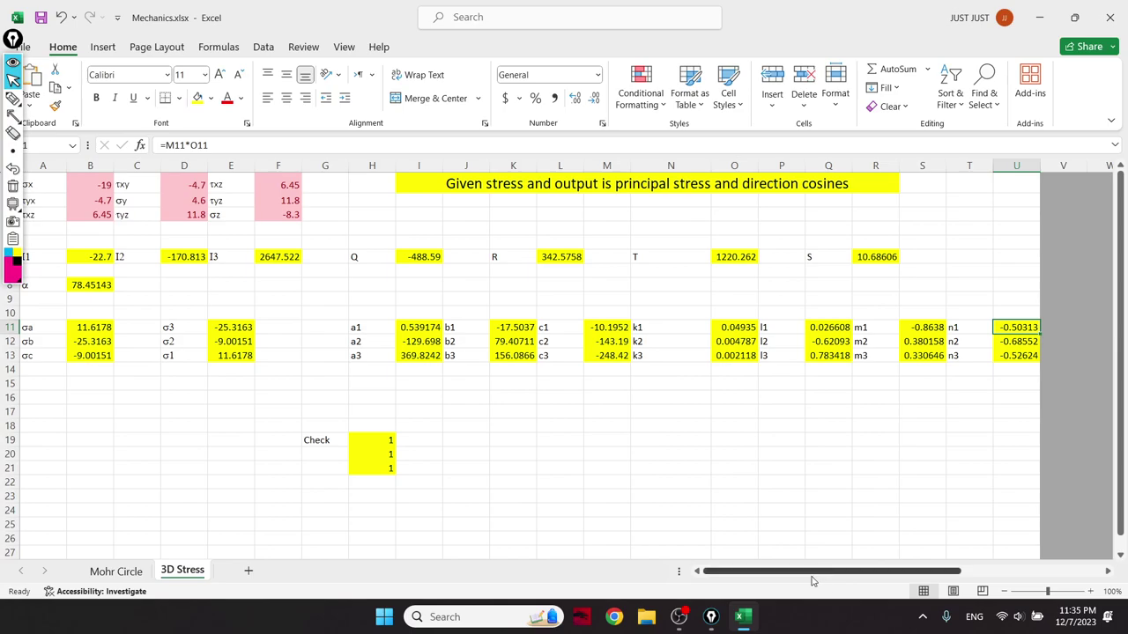
Open a blank whiteboard, try freehand pen strokes for a stress matrix, and erase them.
left_click(678, 617)
left_click(679, 617)
left_click(13, 204)
left_click(12, 97)
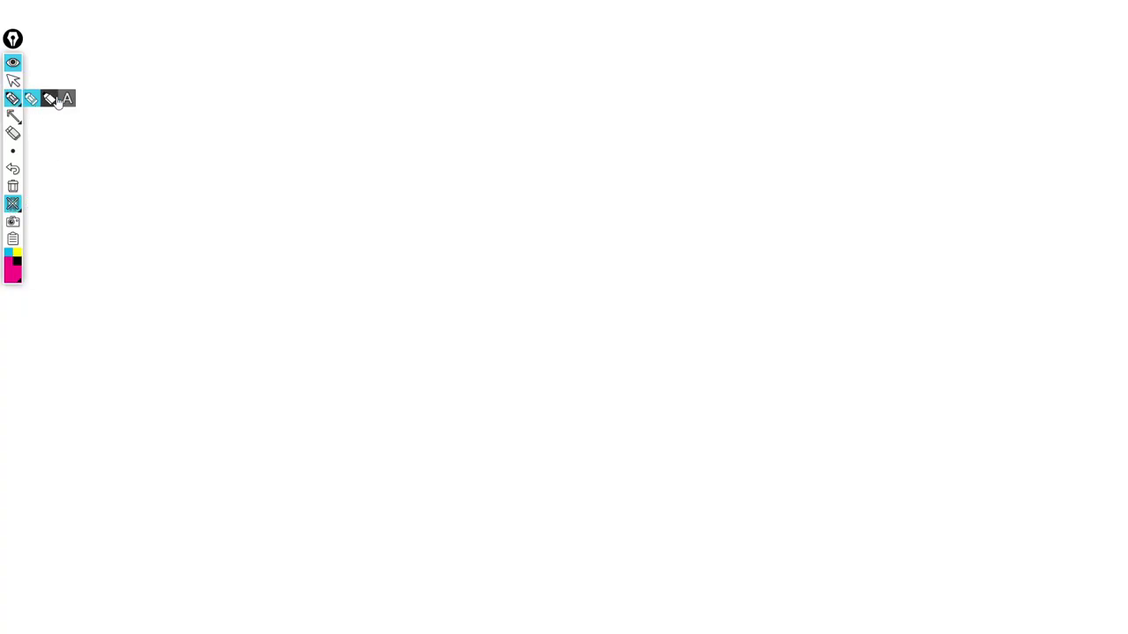
mouse_move(214, 58)
left_mouse_down()
mouse_move(168, 210)
mouse_move(201, 210)
left_mouse_up()
mouse_move(274, 96)
left_mouse_down()
mouse_move(254, 129)
mouse_move(263, 149)
mouse_move(300, 119)
left_mouse_up()
left_click(12, 186)
Sketch an opening matrix bracket with σx and σy on the whiteboard, and erase the sketch.
mouse_move(183, 68)
left_mouse_down()
mouse_move(76, 147)
mouse_move(151, 281)
left_mouse_up()
mouse_move(288, 110)
left_mouse_down()
mouse_move(217, 132)
mouse_move(238, 148)
left_mouse_up()
left_click_drag(242, 130, 278, 150)
left_click_drag(367, 131, 350, 151)
mouse_move(547, 92)
left_mouse_down()
mouse_move(490, 106)
mouse_move(518, 139)
left_mouse_up()
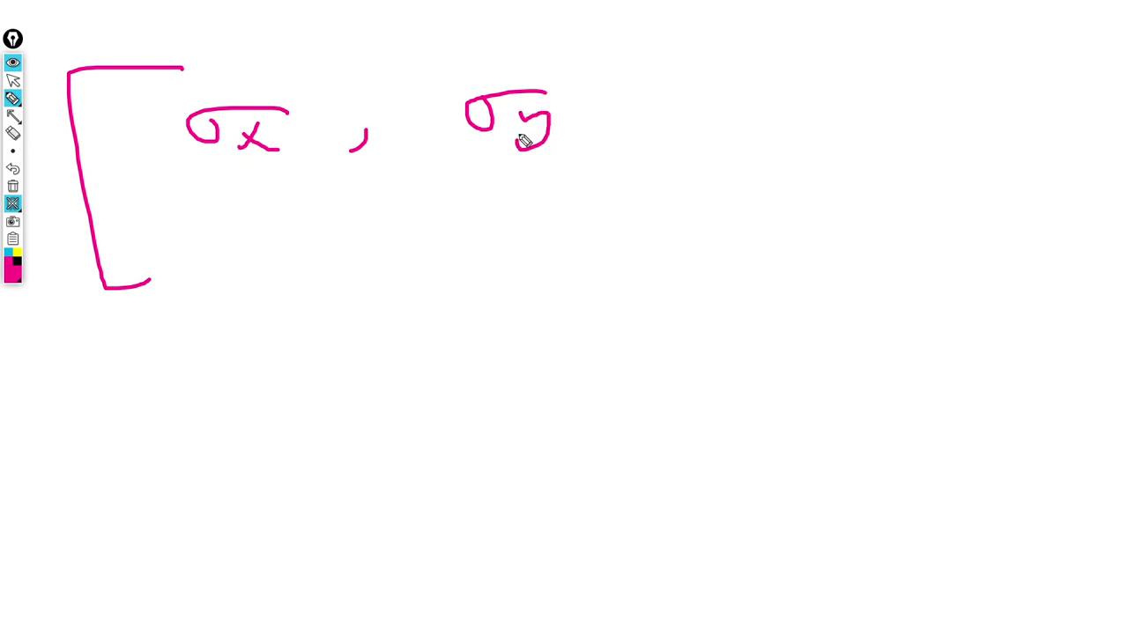
left_click(12, 186)
Close the whiteboard, bracket the stress matrix A1:F3 with an arrow and handwritten symbols beside it, and erase all the annotations.
left_click_drag(360, 75, 243, 123)
mouse_move(323, 117)
left_mouse_down()
mouse_move(297, 134)
mouse_move(315, 134)
mouse_move(321, 208)
mouse_move(301, 224)
left_mouse_up()
left_click(13, 204)
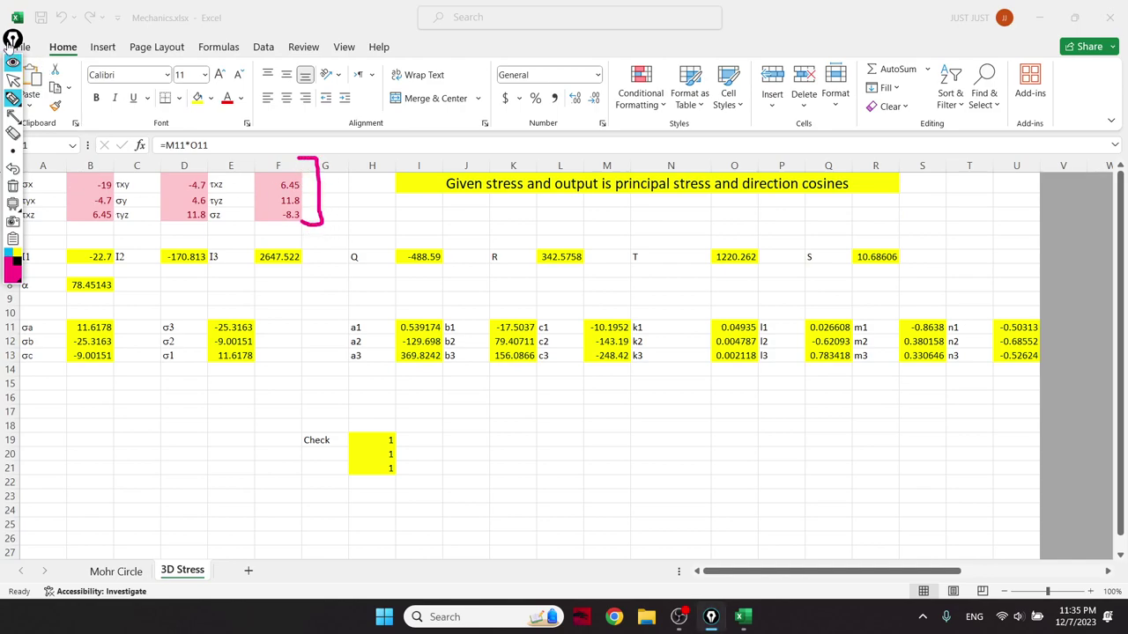
left_click_drag(12, 39, 90, 316)
mouse_move(25, 146)
left_mouse_down()
mouse_move(12, 152)
mouse_move(26, 234)
left_mouse_up()
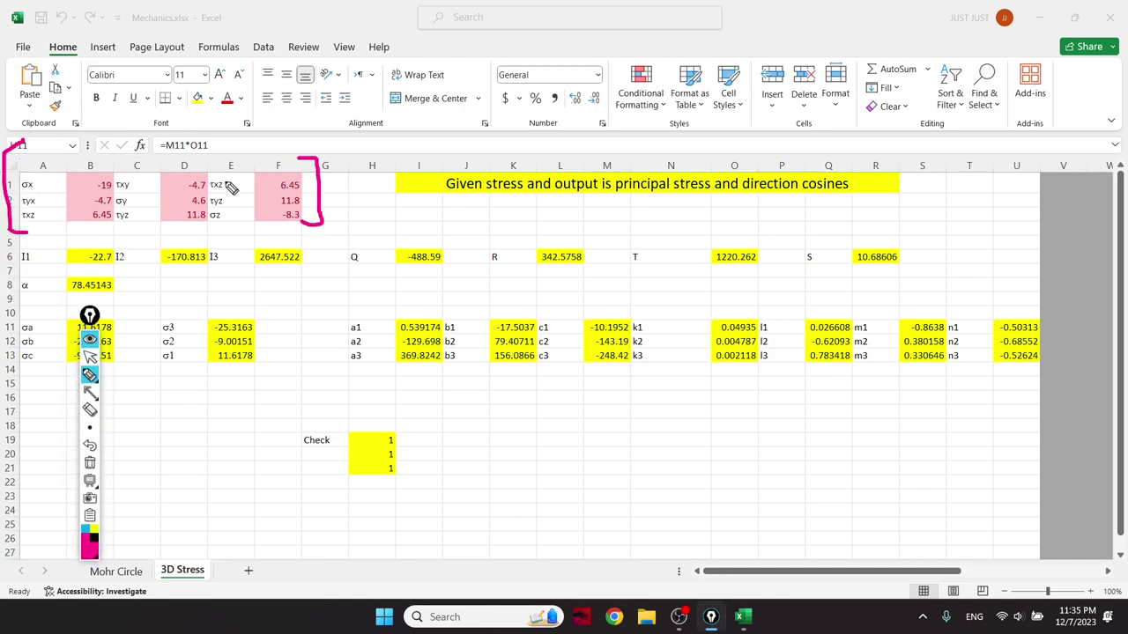
left_click_drag(368, 179, 451, 160)
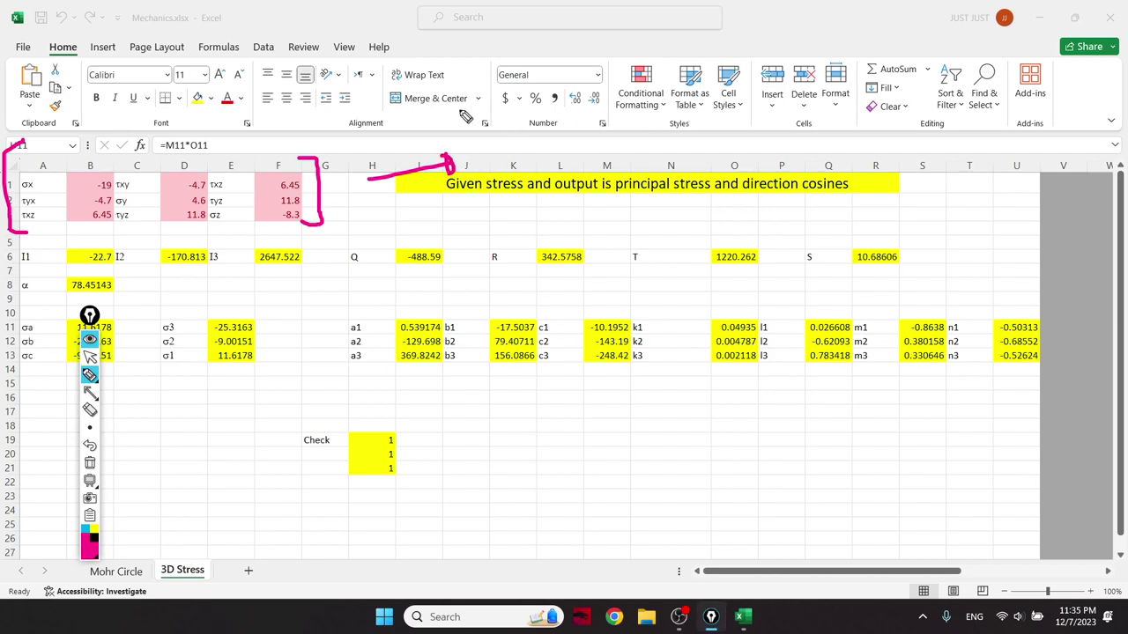
mouse_move(505, 71)
left_mouse_down()
mouse_move(542, 111)
mouse_move(575, 97)
mouse_move(661, 99)
mouse_move(453, 108)
left_mouse_up()
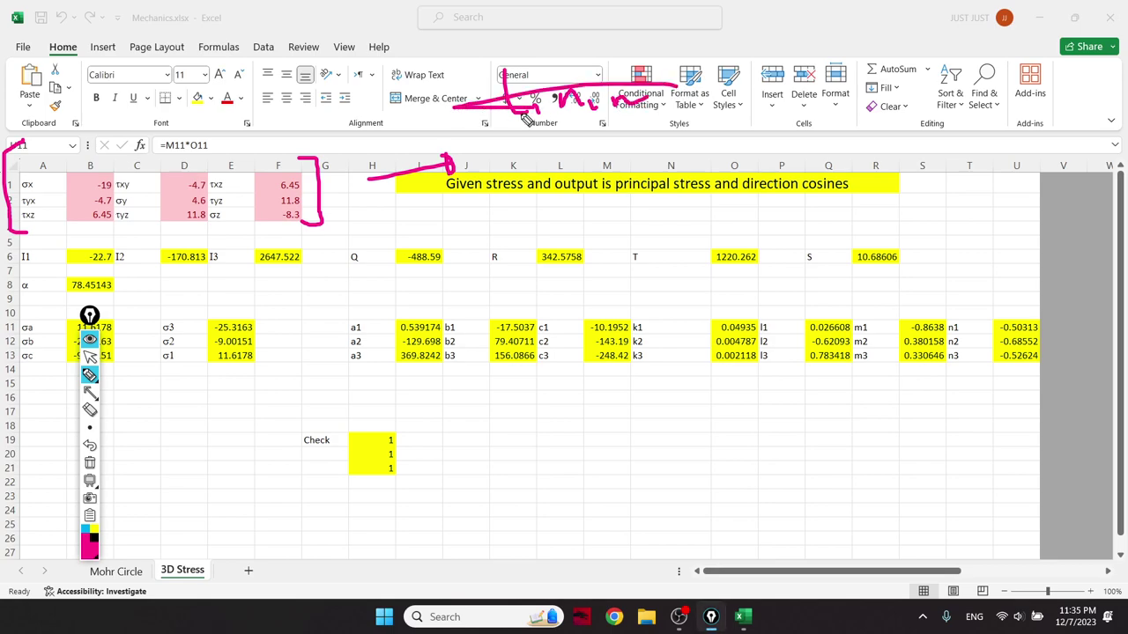
left_click(89, 462)
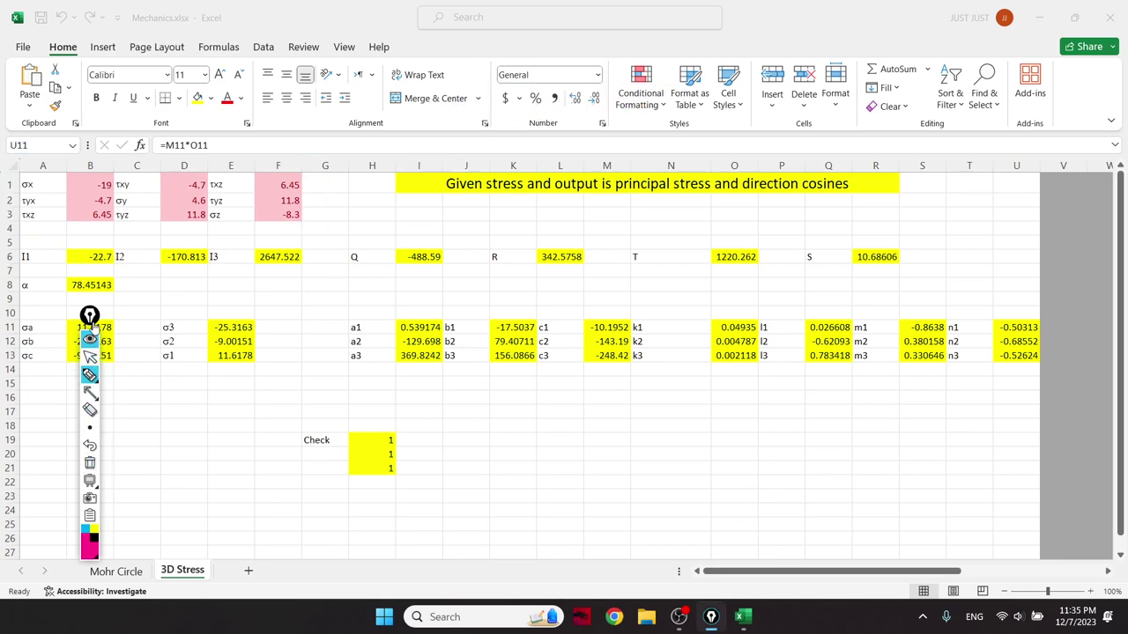
In the transformed-stress section, highlight the given stresses Z2:AD4 and the direction cosines Z5:AD7 using the normal cursor.
left_click_drag(89, 315, 103, 53)
left_click(105, 96)
left_click_drag(759, 570, 932, 552)
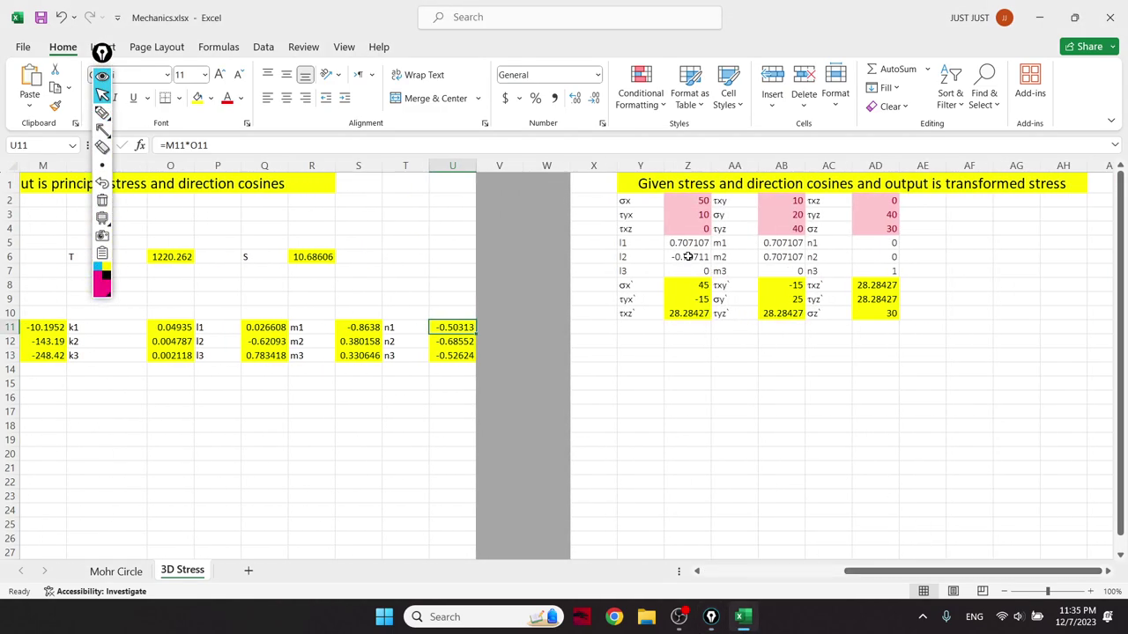
left_click_drag(689, 196, 876, 231)
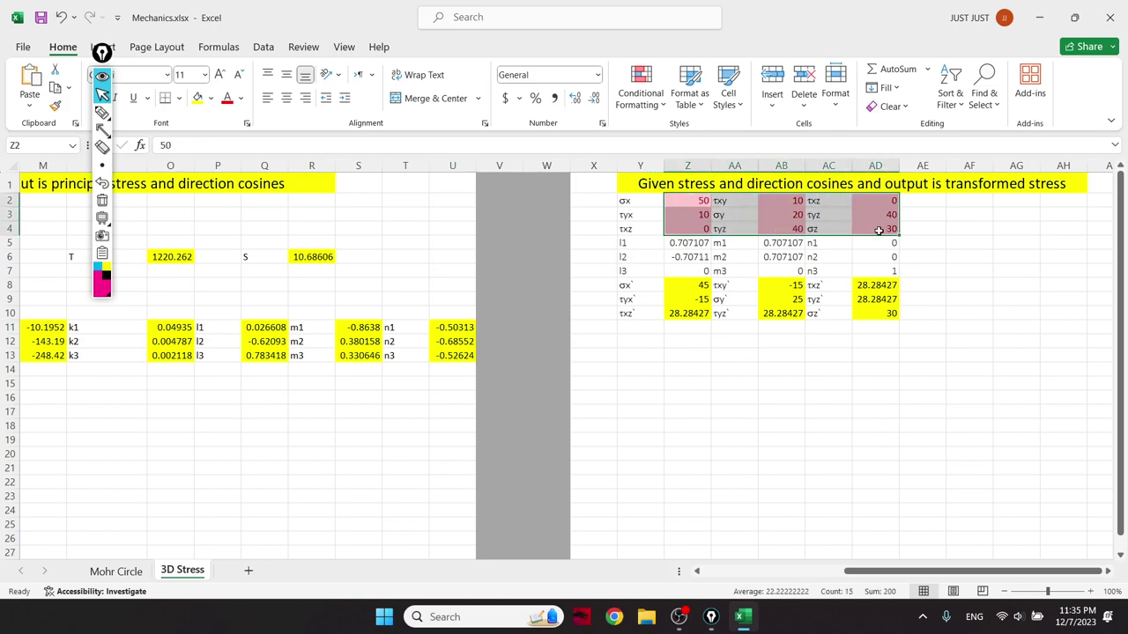
left_click(827, 284)
left_click_drag(675, 243, 889, 270)
left_click(875, 355)
Examine the transformed-stress formulas in Z8, Z9 and Z10, and highlight the whole transformation block.
left_click(693, 286)
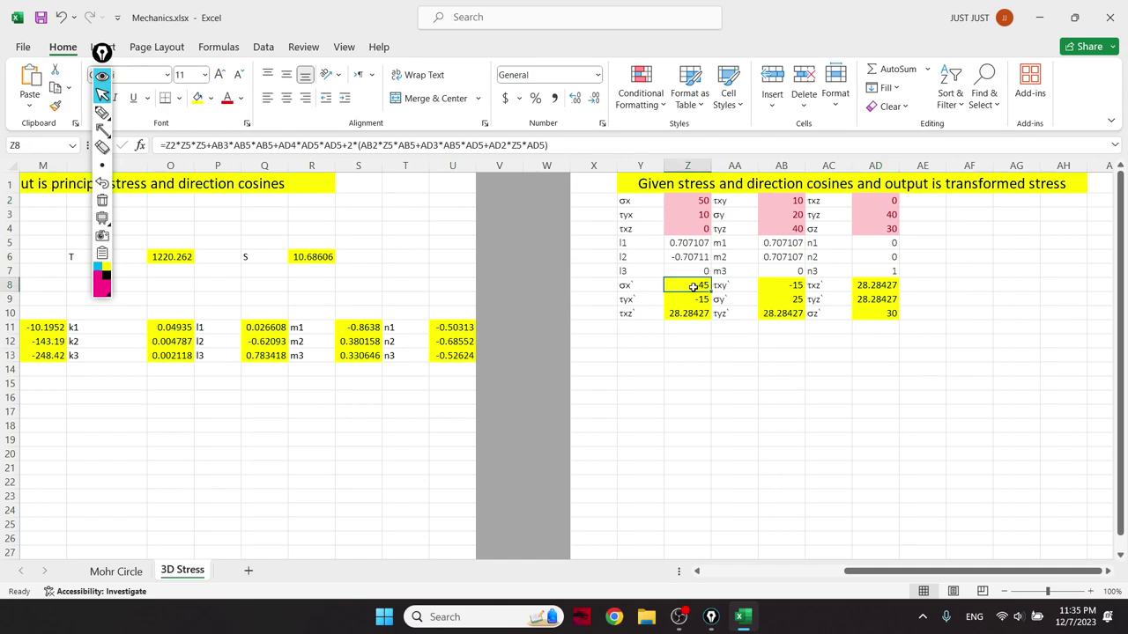
left_click(701, 304)
left_click(696, 316)
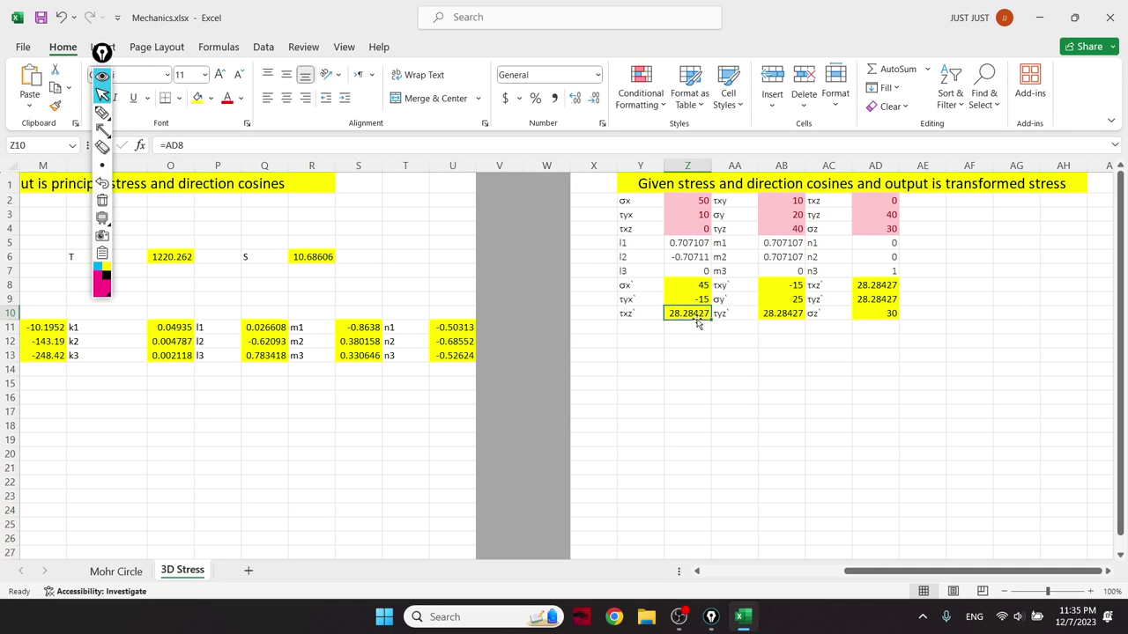
left_click(767, 348)
left_click_drag(926, 443, 642, 183)
left_click(808, 425)
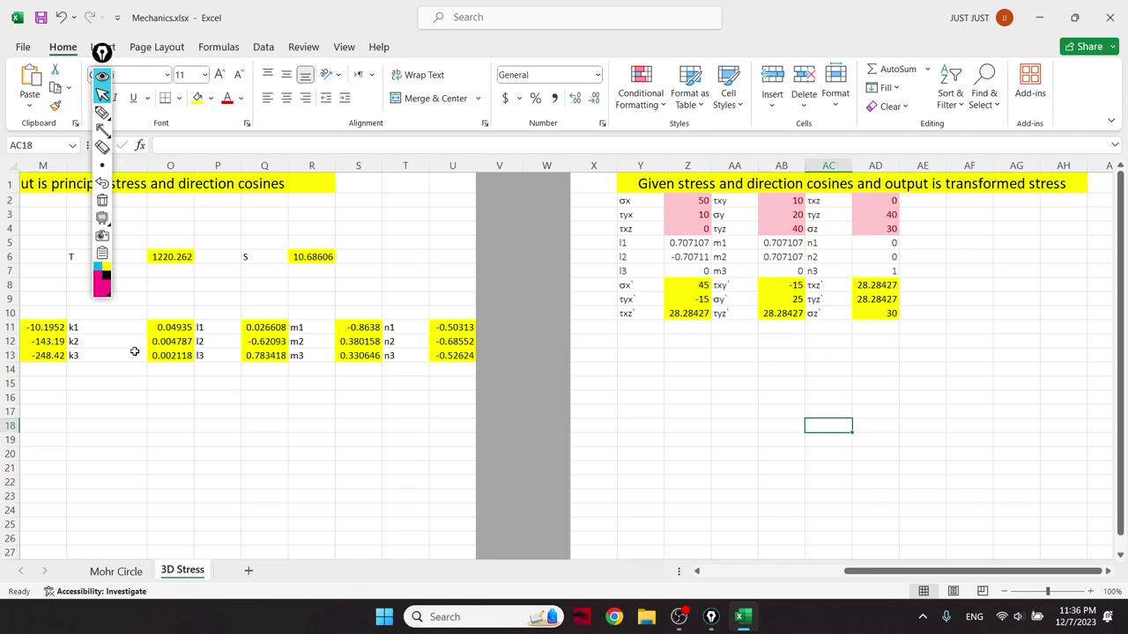
Open the whiteboard and draw three straight magenta coordinate axes: one vertical, one horizontal and one diagonal from a shared origin.
left_click(103, 217)
left_click_drag(104, 54, 35, 24)
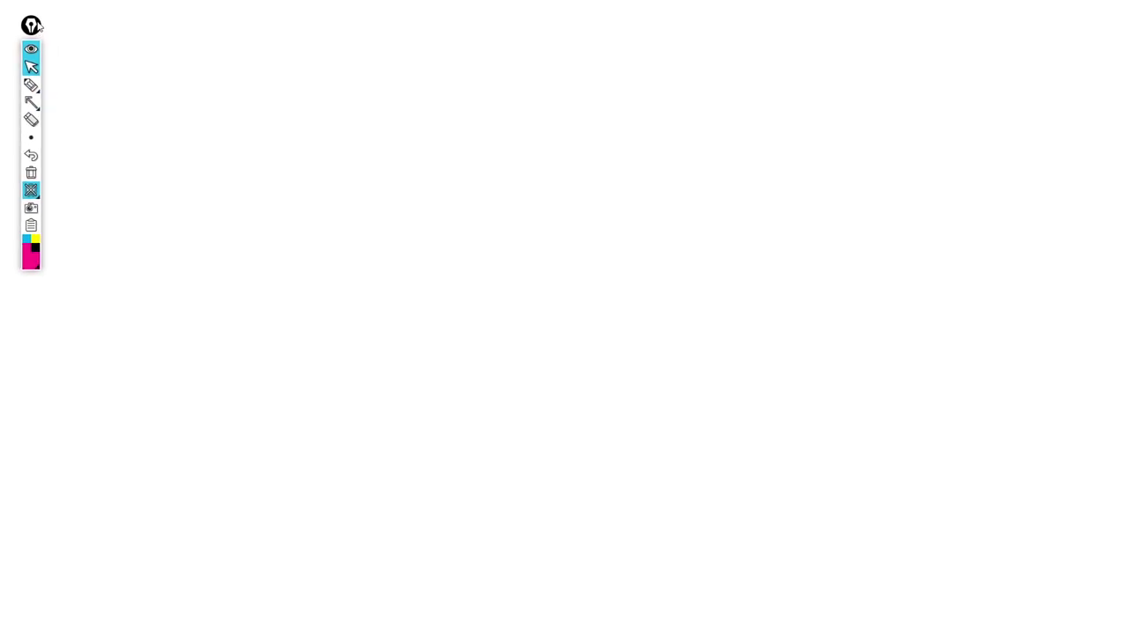
left_click(31, 103)
left_click_drag(438, 78, 961, 405)
left_click_drag(443, 415, 230, 527)
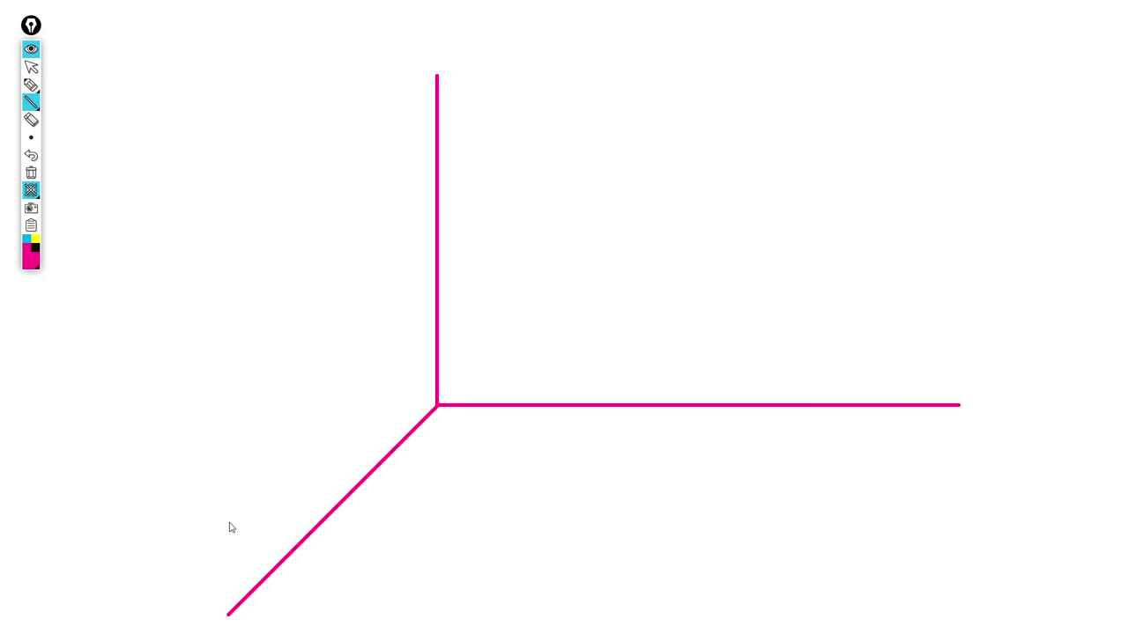
Label the horizontal axis x, the vertical axis y and the diagonal axis z with the pen.
left_click(30, 84)
mouse_move(1012, 386)
left_mouse_down()
mouse_move(999, 423)
mouse_move(1019, 414)
left_mouse_up()
mouse_move(424, 25)
left_mouse_down()
mouse_move(457, 37)
mouse_move(432, 64)
left_mouse_up()
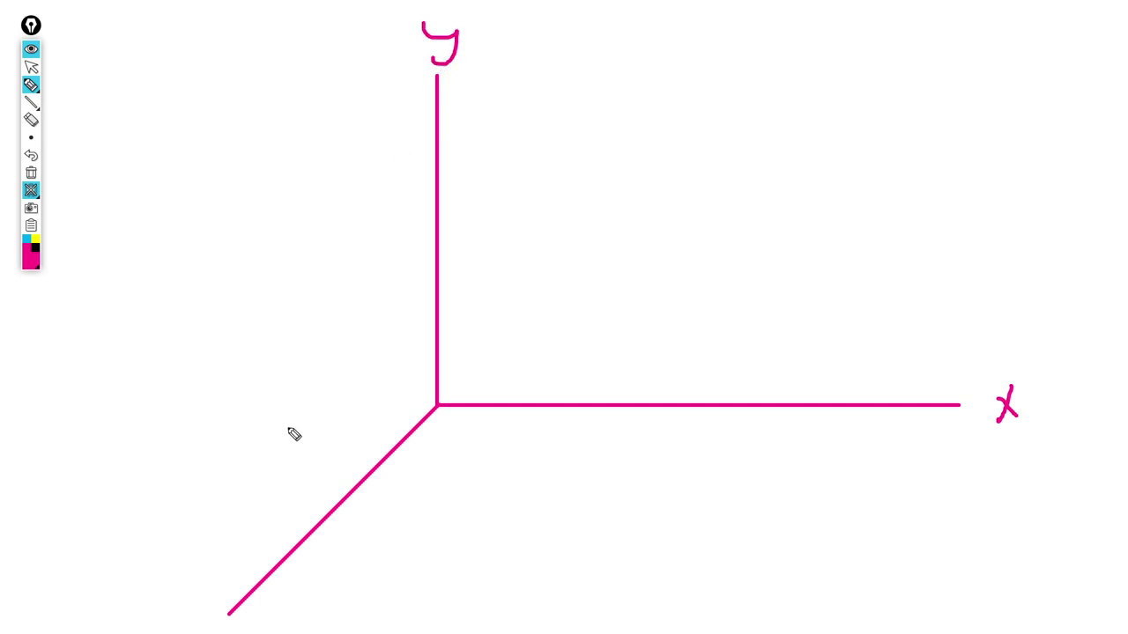
mouse_move(127, 559)
left_mouse_down()
mouse_move(145, 596)
mouse_move(163, 601)
mouse_move(159, 580)
left_mouse_up()
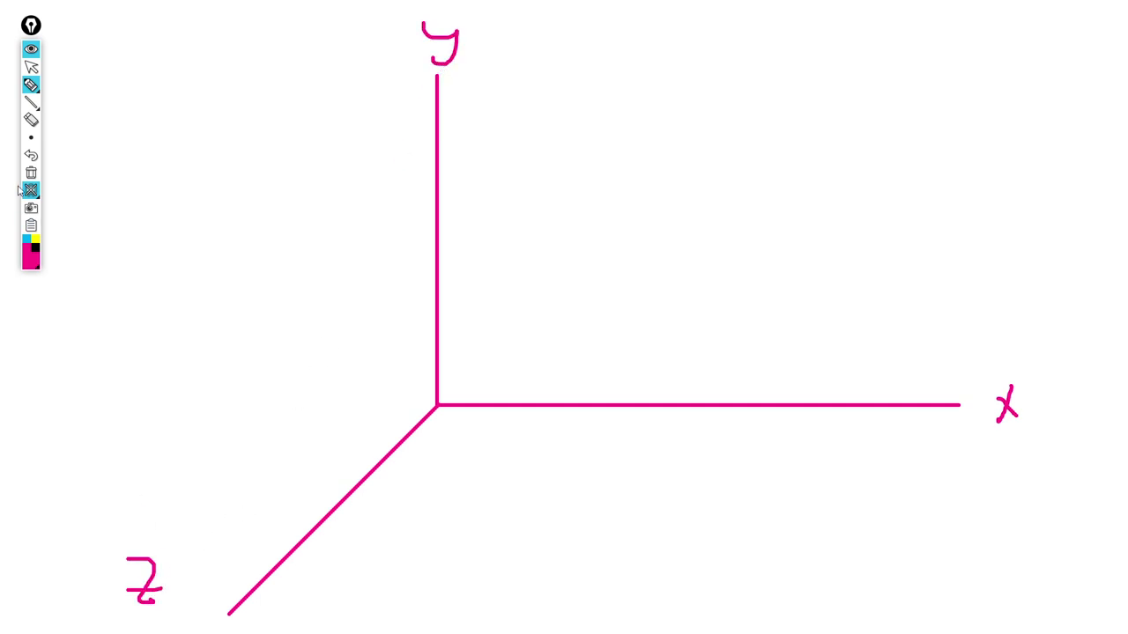
Draw three straight black lines from the origin as a rotated axis set, the third along z, and switch to the pen.
left_click(37, 248)
left_click(30, 103)
left_click_drag(440, 408, 857, 152)
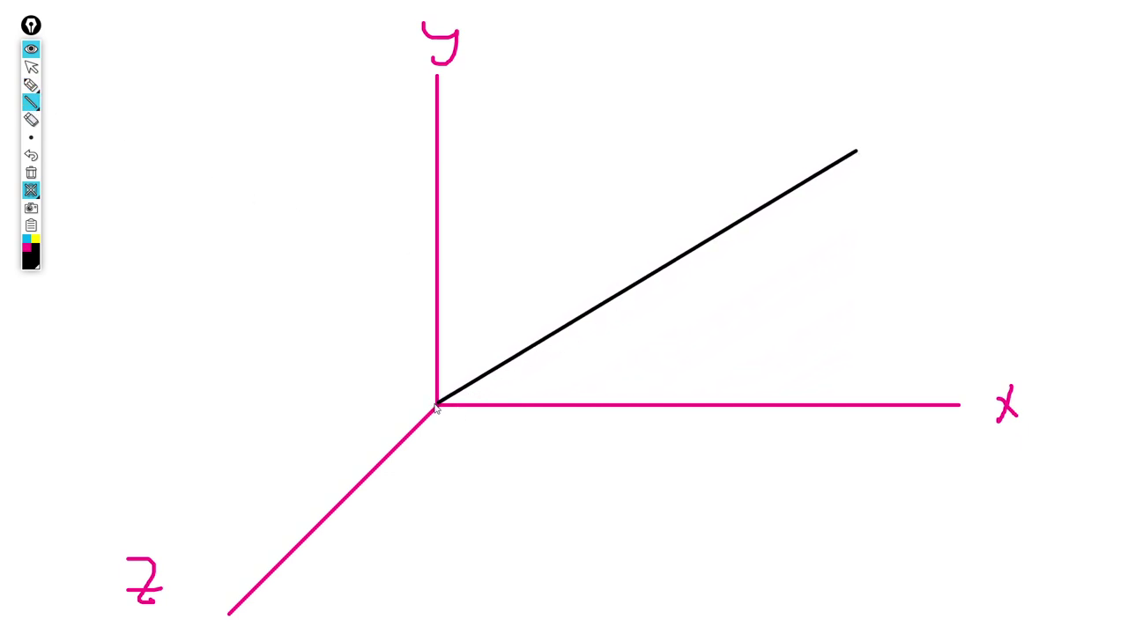
left_click_drag(438, 409, 151, 111)
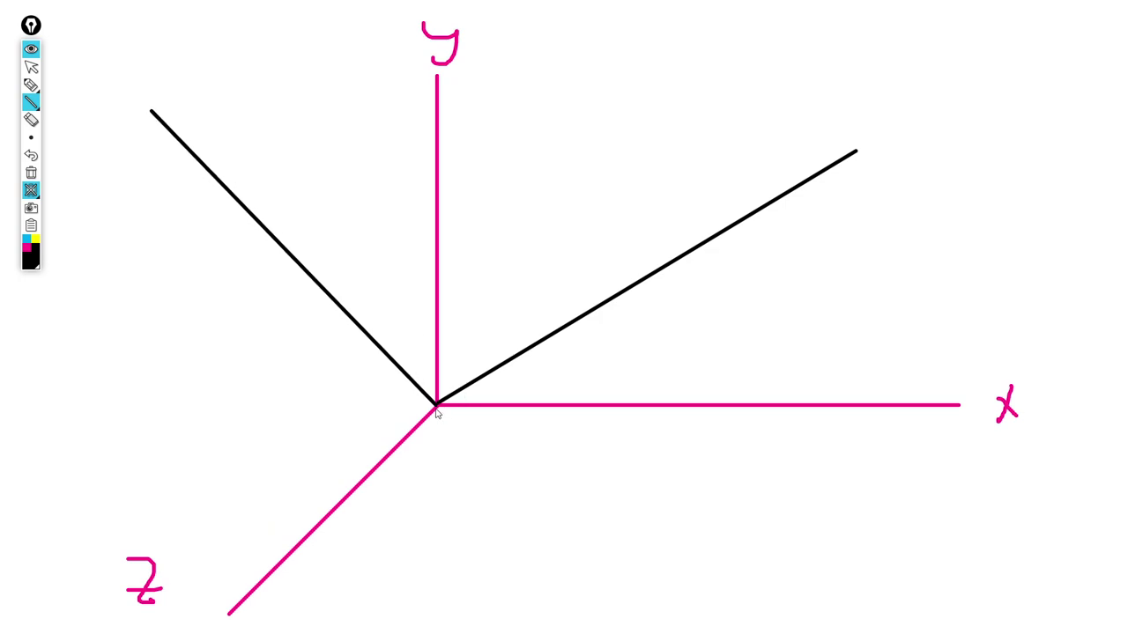
left_click_drag(420, 437, 294, 552)
left_click(31, 85)
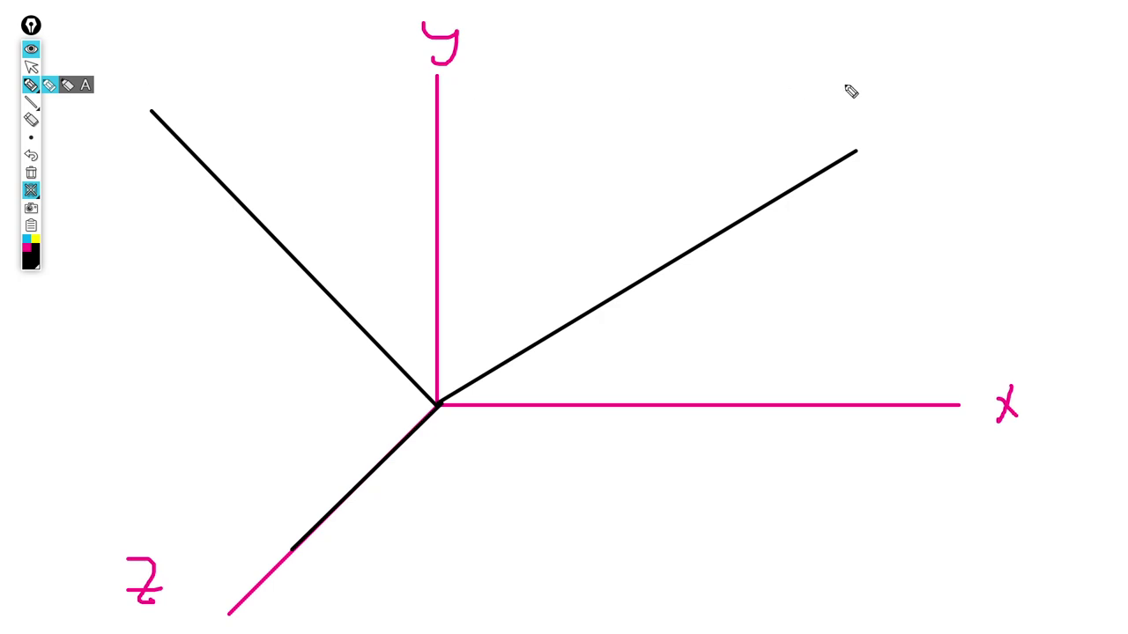
Label the black rotated axes x', y' and z' beside their ends in black pen.
left_click_drag(930, 133, 909, 164)
left_click_drag(907, 150, 934, 172)
left_click_drag(959, 109, 936, 128)
mouse_move(108, 52)
left_mouse_down()
mouse_move(136, 76)
mouse_move(123, 99)
left_mouse_up()
left_click_drag(141, 24, 136, 35)
mouse_move(308, 556)
left_mouse_down()
mouse_move(320, 569)
mouse_move(312, 582)
mouse_move(328, 579)
left_mouse_up()
left_click_drag(340, 541, 336, 550)
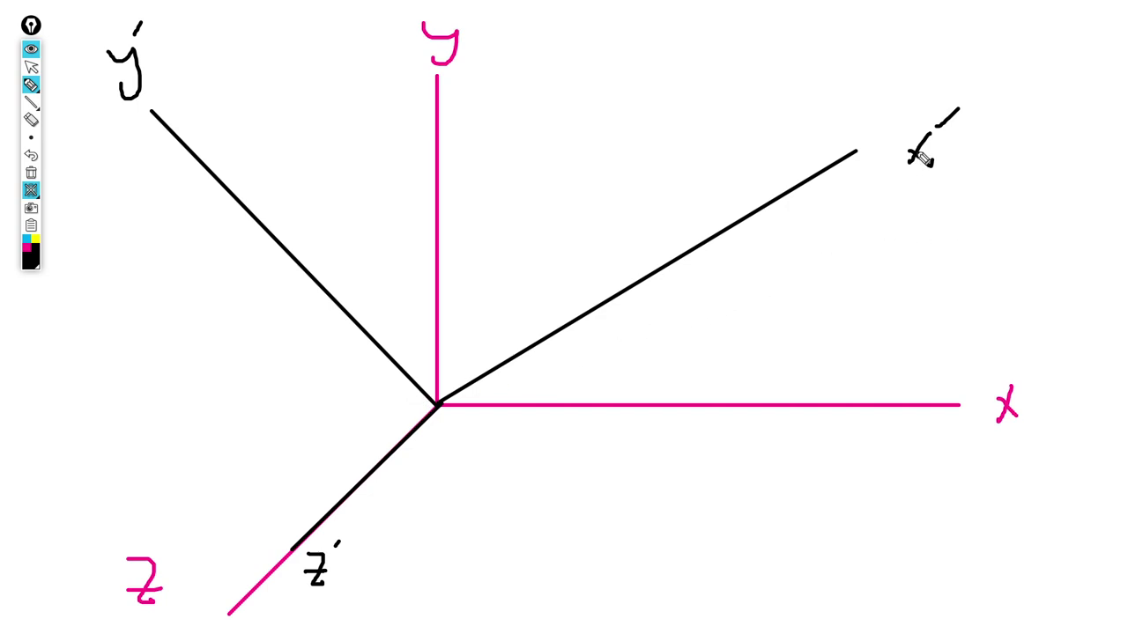
left_click_drag(888, 143, 913, 164)
Draw black arcs from the x' axis to the x, y and z axes and label them L1, m1 and N1.
mouse_move(619, 307)
left_mouse_down()
mouse_move(655, 370)
mouse_move(658, 405)
left_mouse_up()
mouse_move(680, 328)
left_mouse_down()
mouse_move(681, 365)
mouse_move(705, 375)
left_mouse_up()
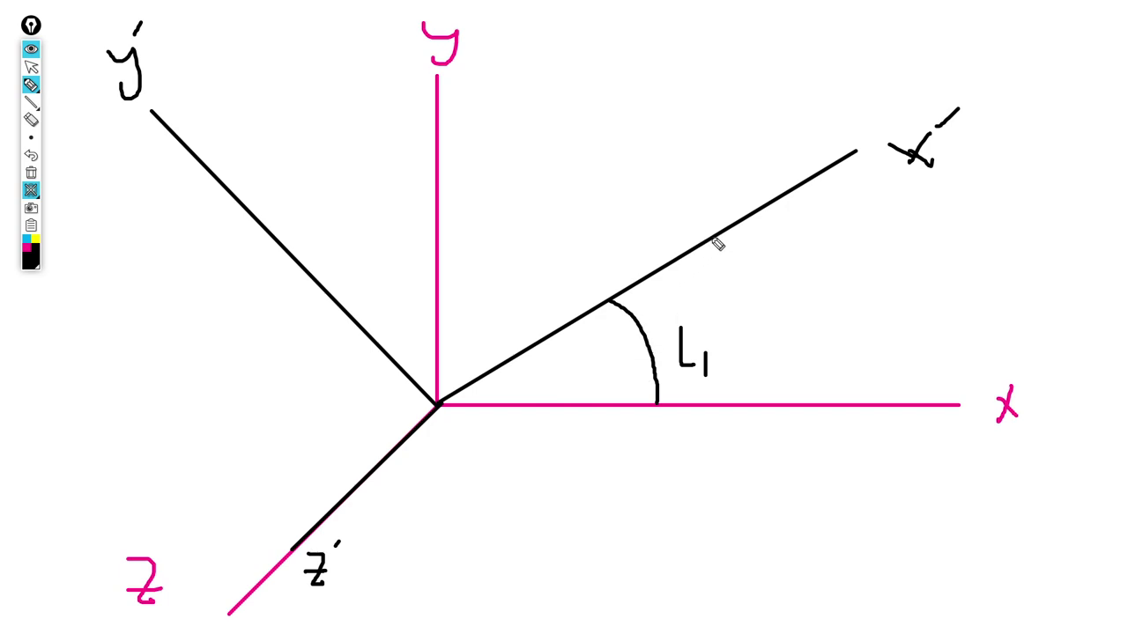
mouse_move(703, 224)
left_mouse_down()
mouse_move(712, 235)
mouse_move(544, 176)
mouse_move(438, 187)
left_mouse_up()
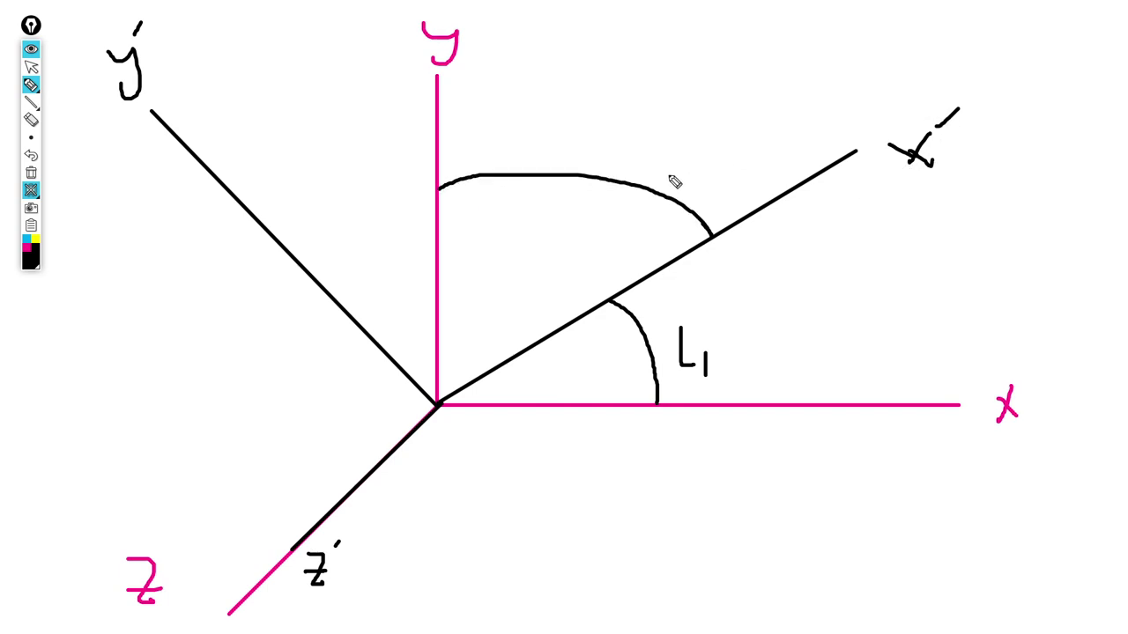
left_click_drag(644, 155, 686, 155)
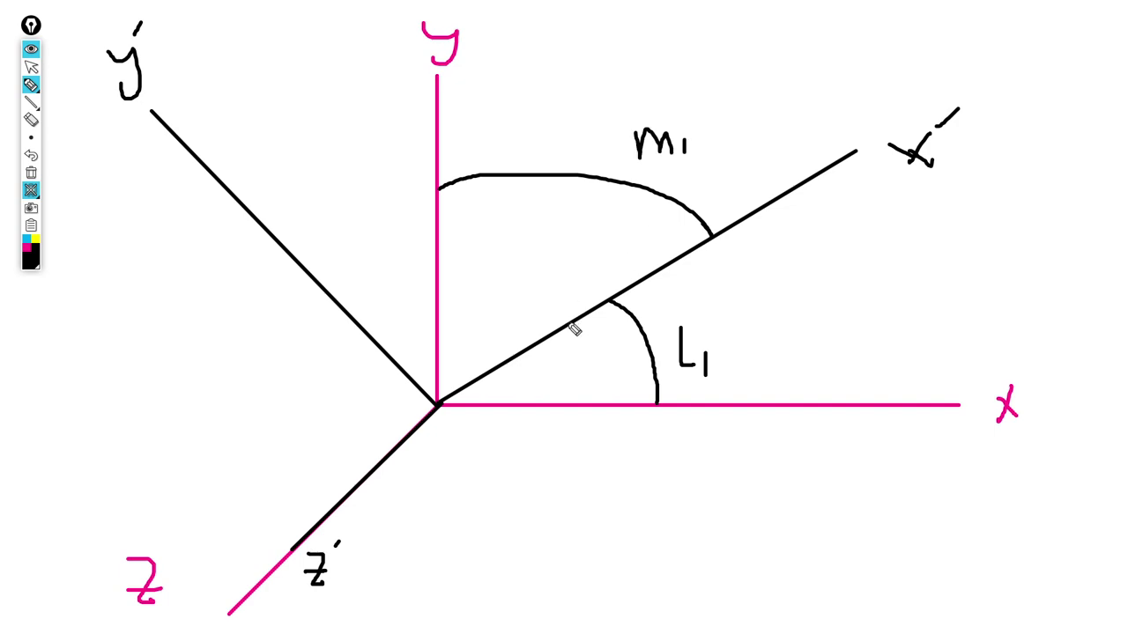
mouse_move(568, 326)
left_mouse_down()
mouse_move(511, 317)
mouse_move(352, 356)
mouse_move(327, 433)
mouse_move(357, 489)
left_mouse_up()
mouse_move(477, 312)
left_mouse_down()
mouse_move(480, 279)
mouse_move(498, 280)
left_mouse_up()
left_click_drag(507, 280, 511, 312)
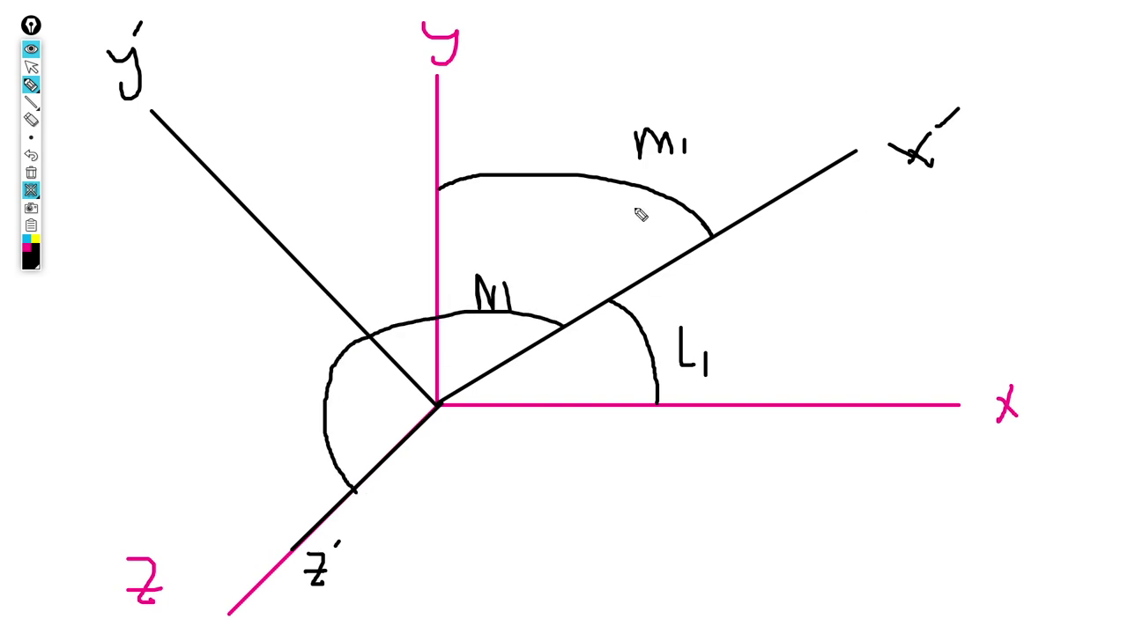
Draw cyan arcs from the y' axis to the x and y axes and label them L2 and m2.
left_click(27, 244)
mouse_move(324, 289)
left_mouse_down()
mouse_move(431, 257)
mouse_move(527, 276)
mouse_move(585, 395)
left_mouse_up()
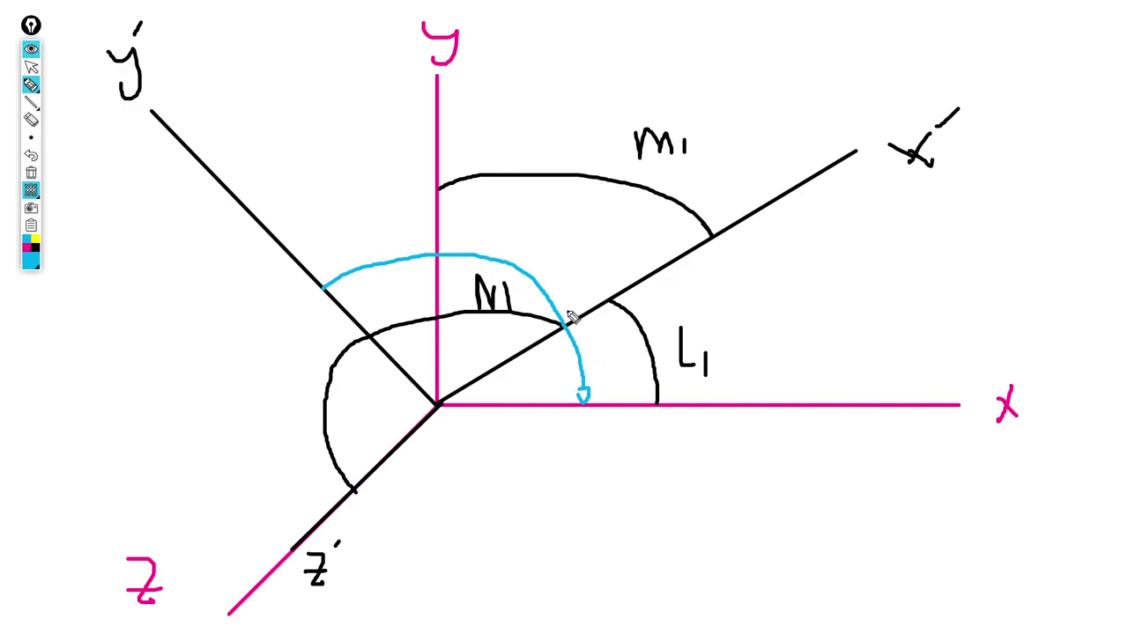
mouse_move(484, 212)
left_mouse_down()
mouse_move(493, 241)
mouse_move(521, 254)
left_mouse_up()
mouse_move(254, 218)
left_mouse_down()
mouse_move(327, 169)
mouse_move(448, 162)
left_mouse_up()
left_click_drag(317, 106, 384, 128)
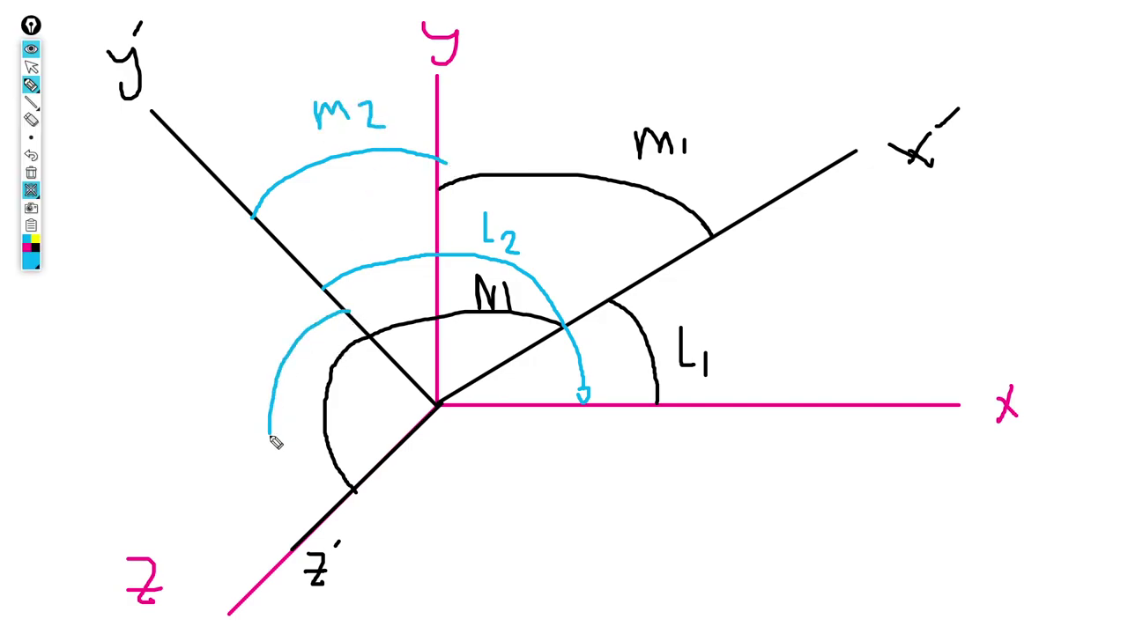